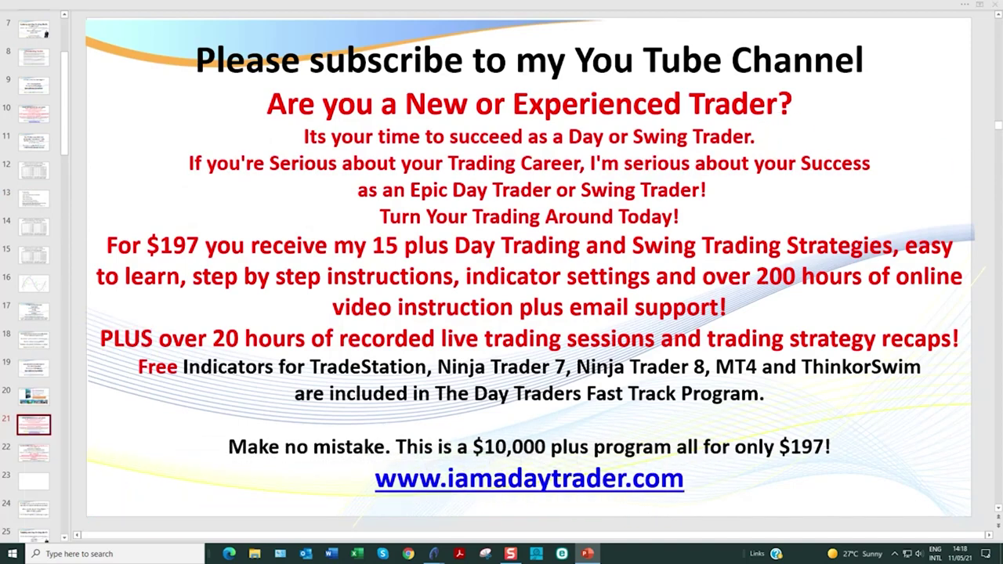
Step: Switch to TradeStation and bring the 50-tick crude oil chart to the decline between about 20:00 and 21:01
{"action": "key", "text": "alt+Tab"}
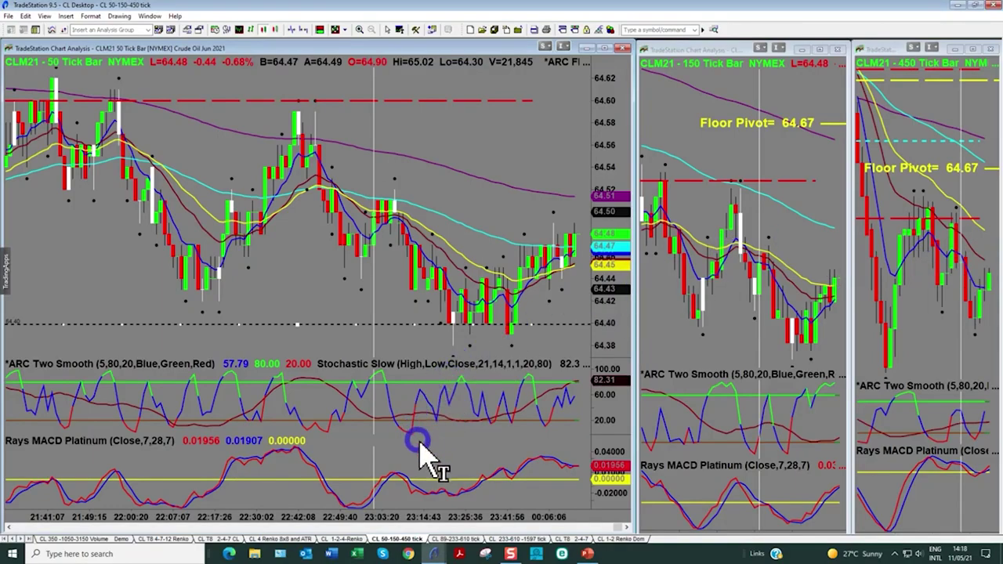
{"action": "left_click_drag", "start_coordinate": [617, 530], "coordinate": [596, 530]}
{"action": "left_click", "coordinate": [488, 336]}
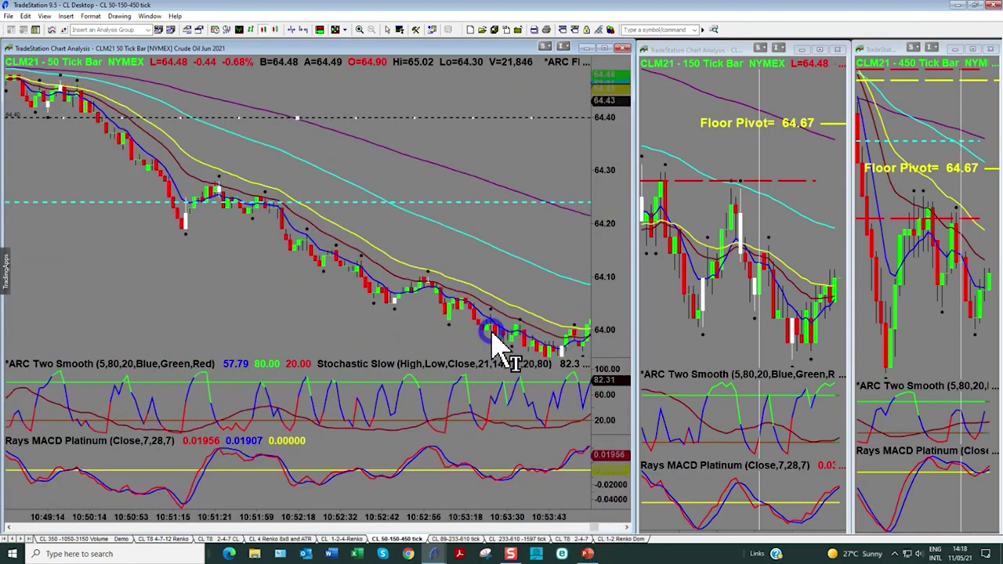
{"action": "scroll", "coordinate": [494, 344], "scroll_direction": "down", "scroll_amount": 10}
{"action": "scroll", "coordinate": [493, 345], "scroll_direction": "down", "scroll_amount": 6}
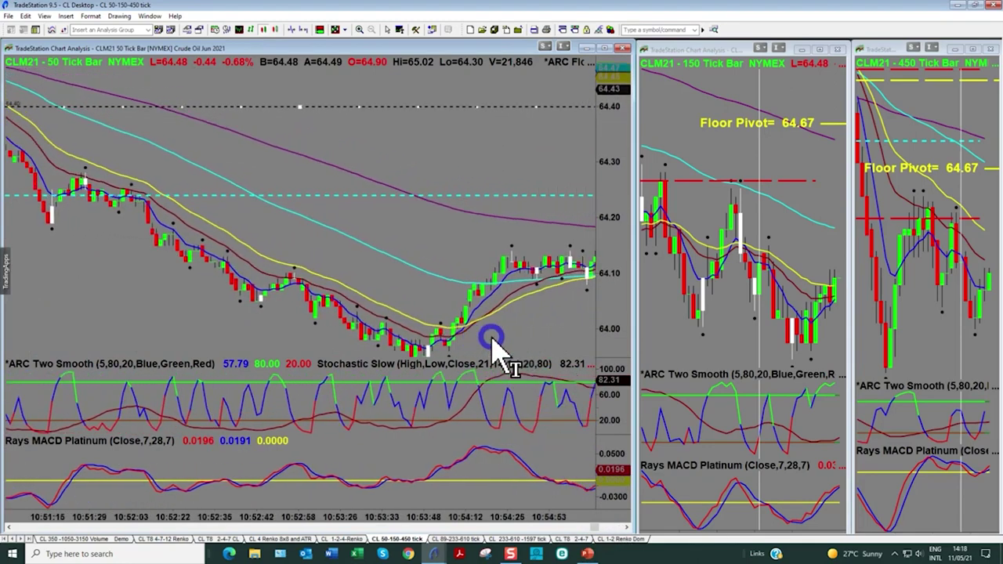
{"action": "scroll", "coordinate": [494, 345], "scroll_direction": "down", "scroll_amount": 2}
{"action": "left_click_drag", "start_coordinate": [595, 527], "coordinate": [611, 528]}
{"action": "left_click", "coordinate": [523, 344]}
{"action": "mouse_move", "coordinate": [524, 345]}
{"action": "left_mouse_down"}
{"action": "mouse_move", "coordinate": [528, 359]}
{"action": "mouse_move", "coordinate": [527, 337]}
{"action": "mouse_move", "coordinate": [548, 362]}
{"action": "mouse_move", "coordinate": [572, 513]}
{"action": "mouse_move", "coordinate": [595, 458]}
{"action": "mouse_move", "coordinate": [561, 384]}
{"action": "mouse_move", "coordinate": [548, 391]}
{"action": "mouse_move", "coordinate": [550, 420]}
{"action": "left_mouse_up"}
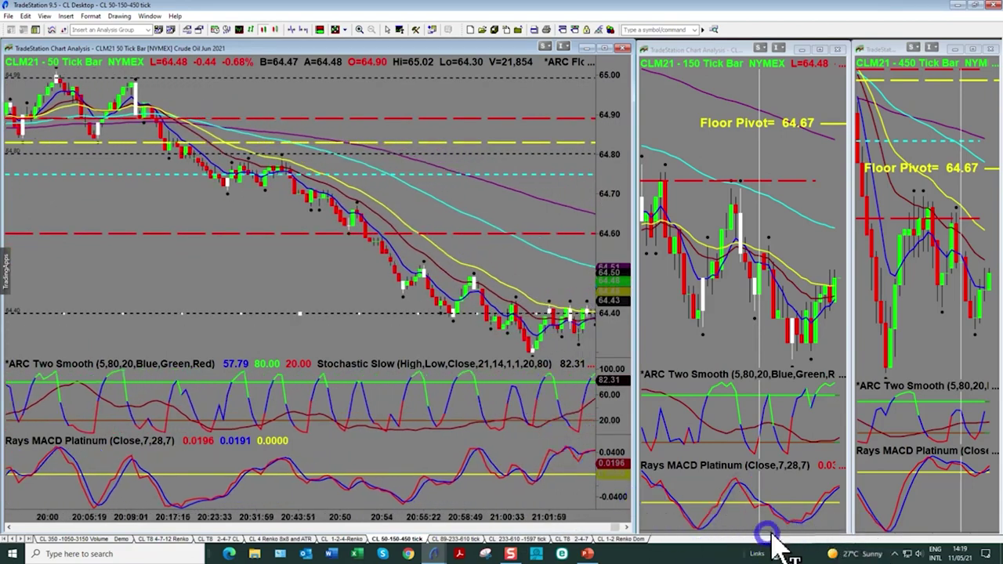
Step: Bring the 150-tick and 450-tick charts back to the same decline shown on the 50-tick chart
{"action": "left_click_drag", "start_coordinate": [799, 470], "coordinate": [737, 349]}
{"action": "scroll", "coordinate": [737, 349], "scroll_direction": "up", "scroll_amount": 10}
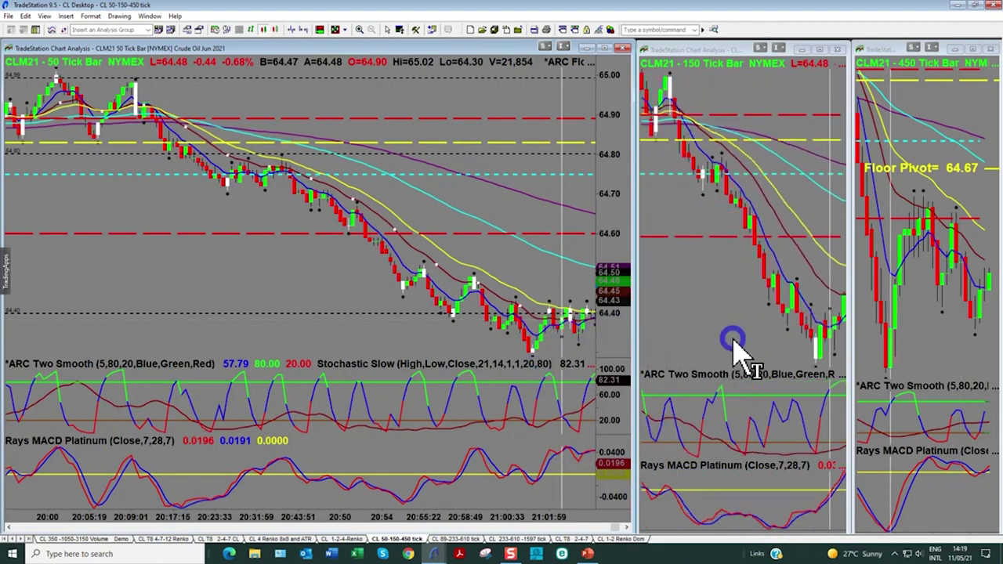
{"action": "scroll", "coordinate": [929, 350], "scroll_direction": "up", "scroll_amount": 10}
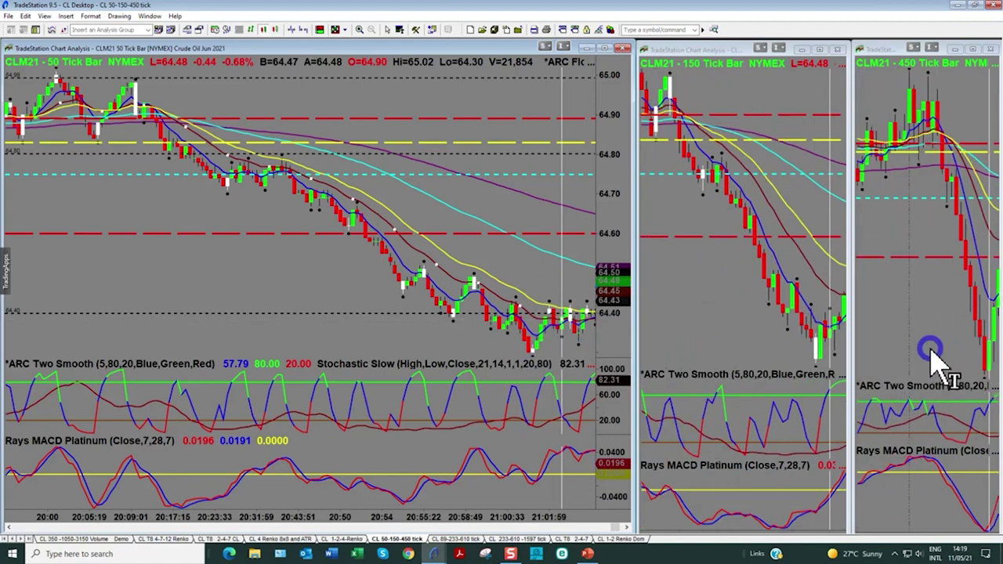
{"action": "left_click", "coordinate": [957, 165]}
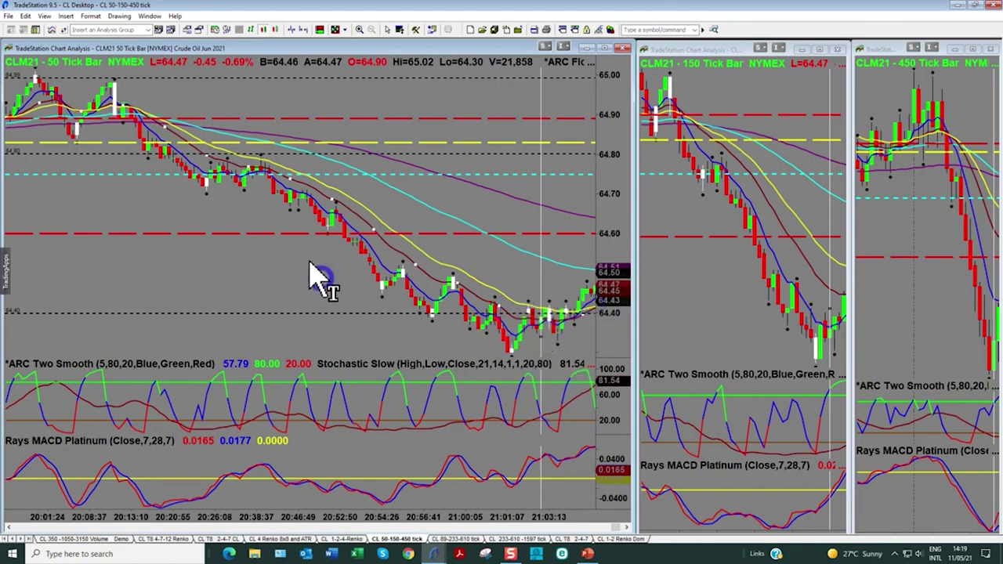
Step: Draw a short, nearly horizontal trendline across the swing highs just above 64.40 on the 50-tick chart, and return to pointer mode
{"action": "left_click", "coordinate": [122, 16]}
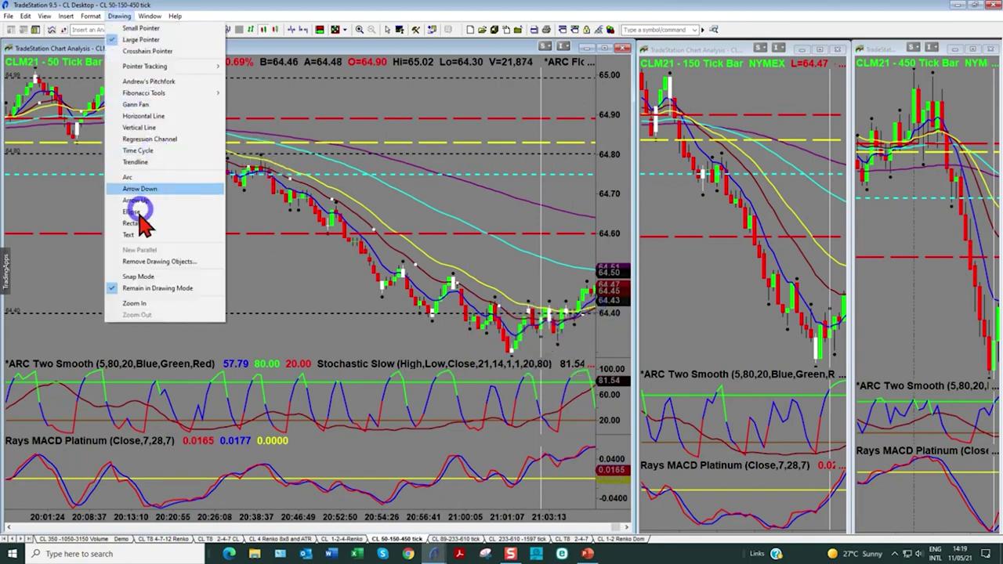
{"action": "left_click", "coordinate": [130, 162]}
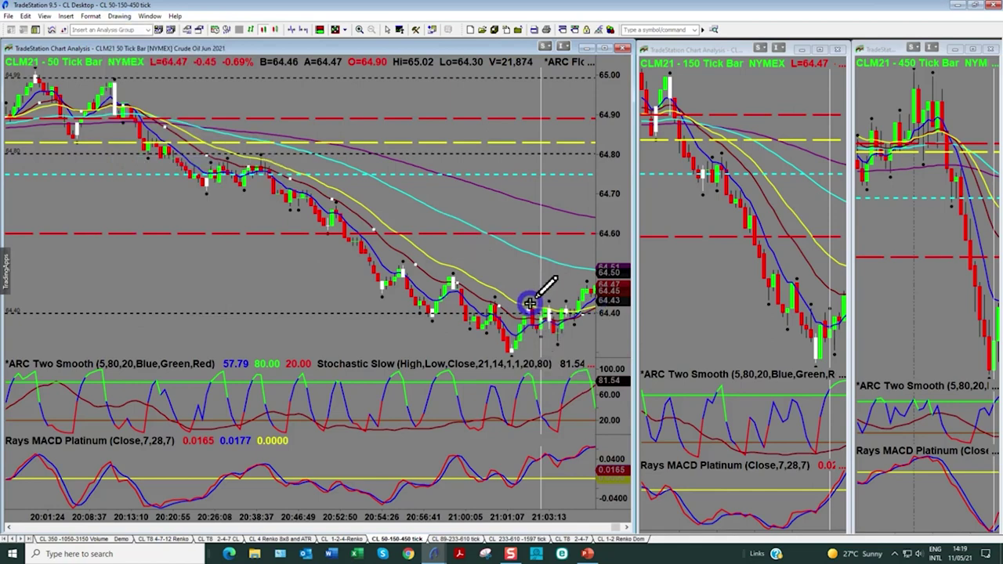
{"action": "left_click_drag", "start_coordinate": [528, 303], "coordinate": [573, 304]}
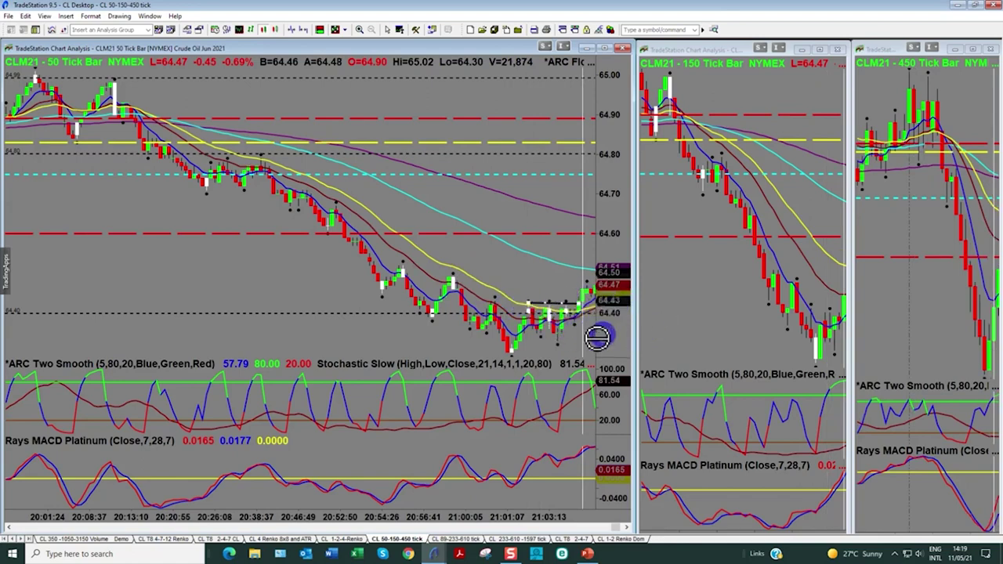
{"action": "mouse_move", "coordinate": [546, 345]}
{"action": "left_mouse_down"}
{"action": "mouse_move", "coordinate": [522, 373]}
{"action": "mouse_move", "coordinate": [516, 366]}
{"action": "left_mouse_up"}
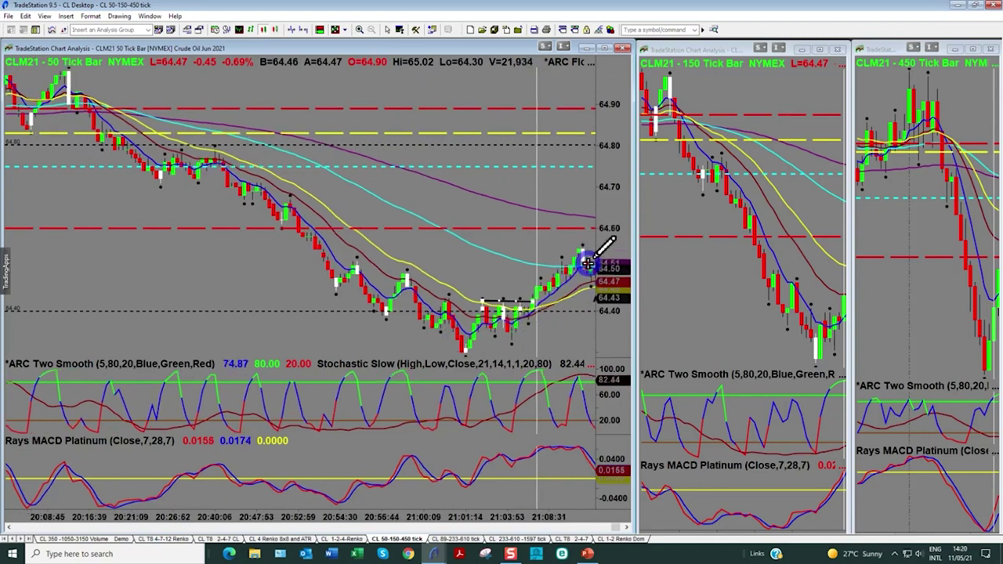
{"action": "left_click", "coordinate": [119, 16]}
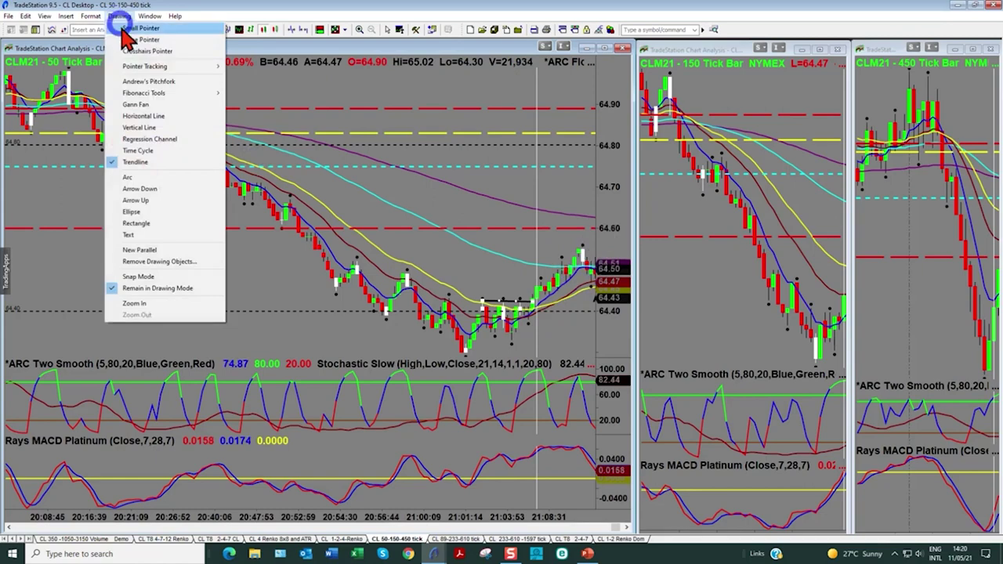
{"action": "left_click", "coordinate": [148, 51]}
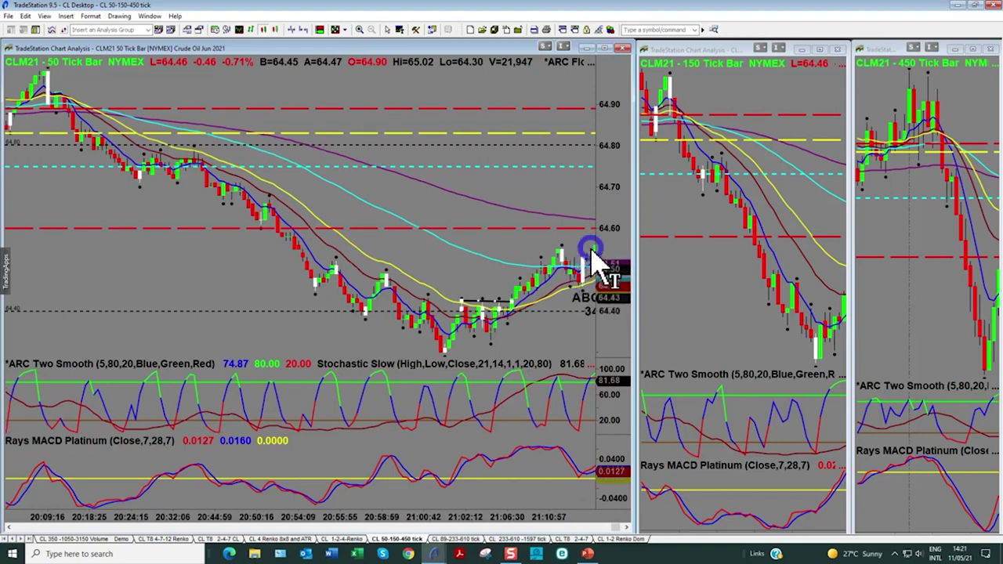
Step: Advance the 50-tick chart bar by bar to follow the price action after the ABC 34B entry up to about 21:43
{"action": "mouse_move", "coordinate": [575, 368]}
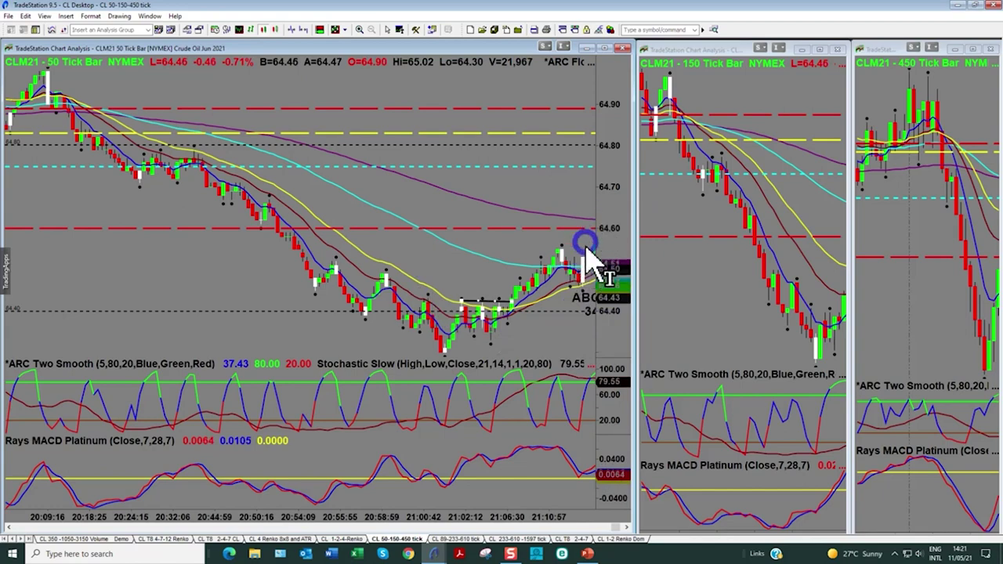
{"action": "scroll", "coordinate": [584, 360], "scroll_direction": "down", "scroll_amount": 2}
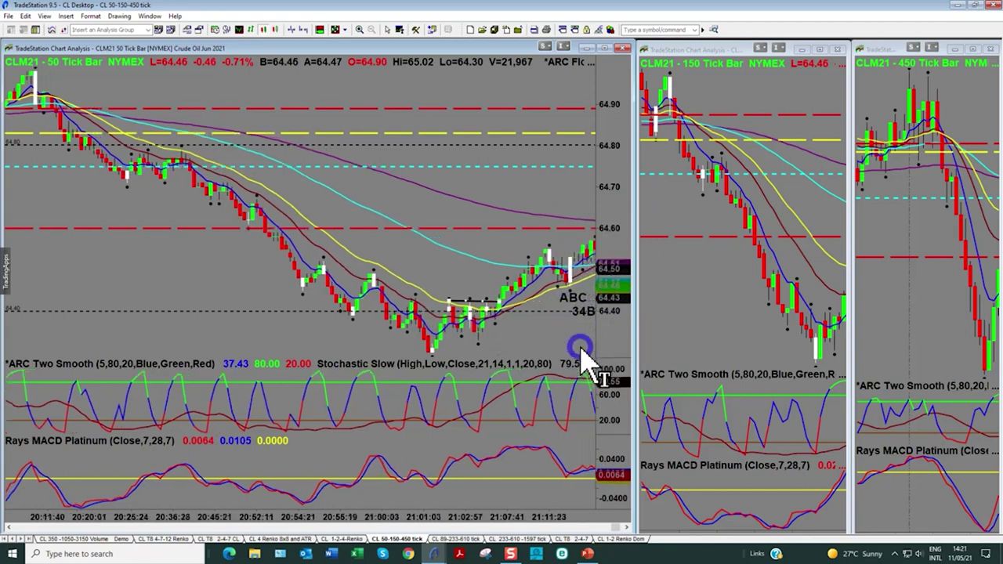
{"action": "scroll", "coordinate": [584, 361], "scroll_direction": "down", "scroll_amount": 4}
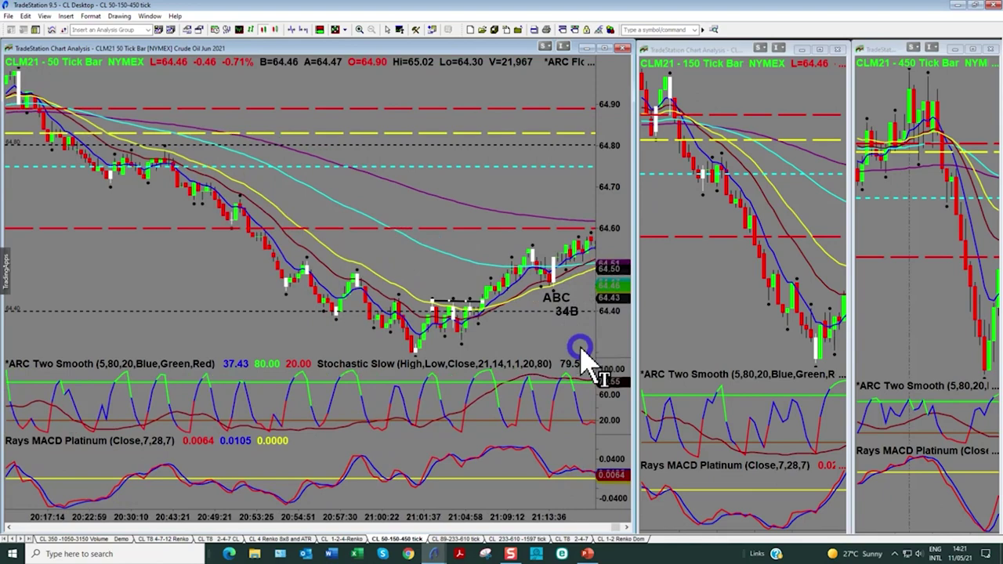
{"action": "scroll", "coordinate": [584, 361], "scroll_direction": "down", "scroll_amount": 3}
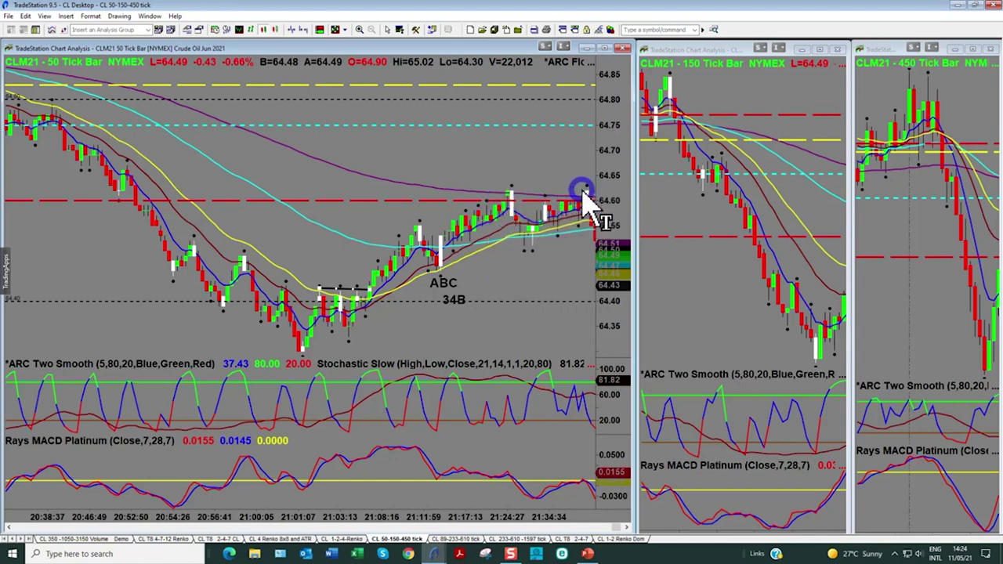
{"action": "scroll", "coordinate": [564, 278], "scroll_direction": "down", "scroll_amount": 3}
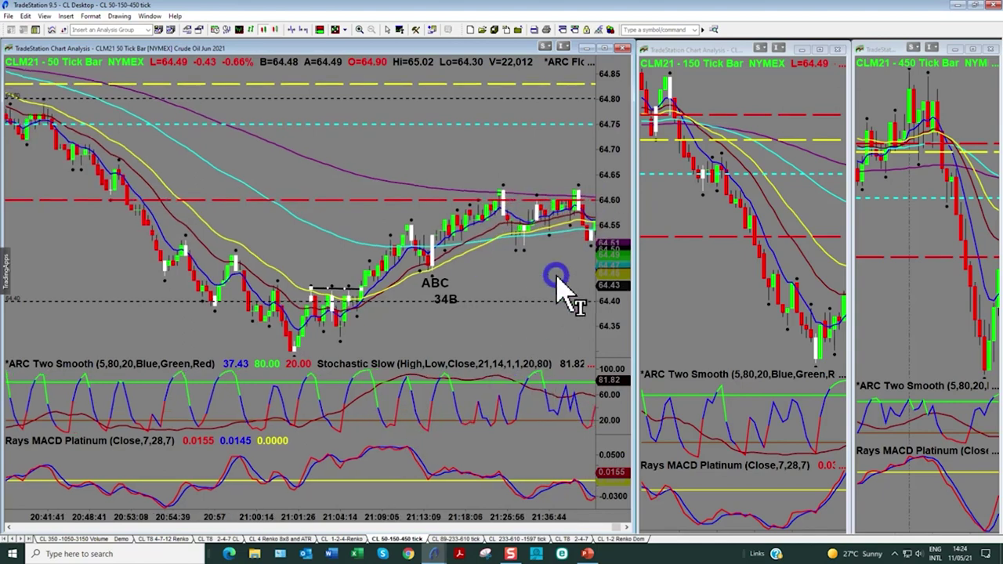
{"action": "scroll", "coordinate": [568, 318], "scroll_direction": "down", "scroll_amount": 2}
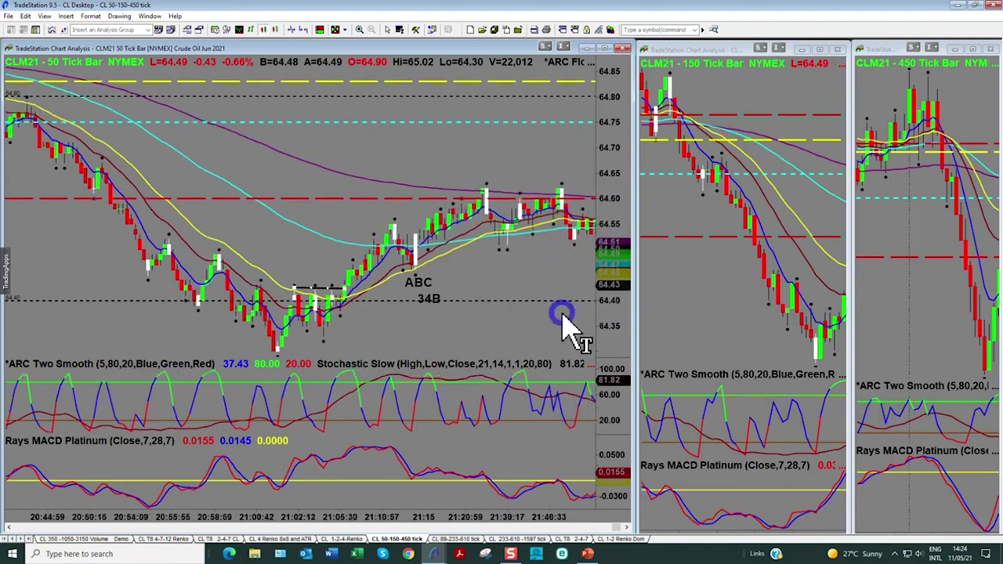
{"action": "scroll", "coordinate": [564, 317], "scroll_direction": "down", "scroll_amount": 3}
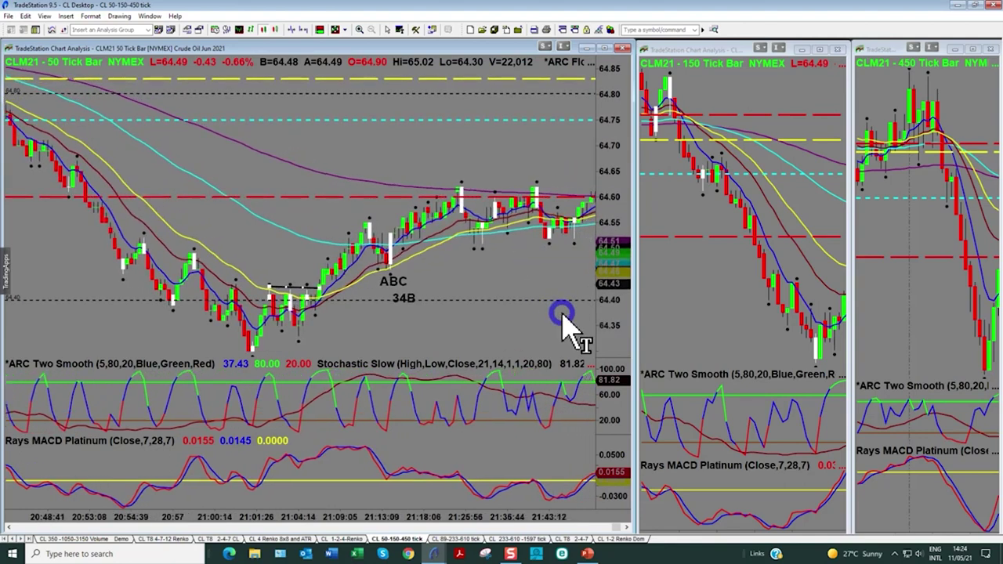
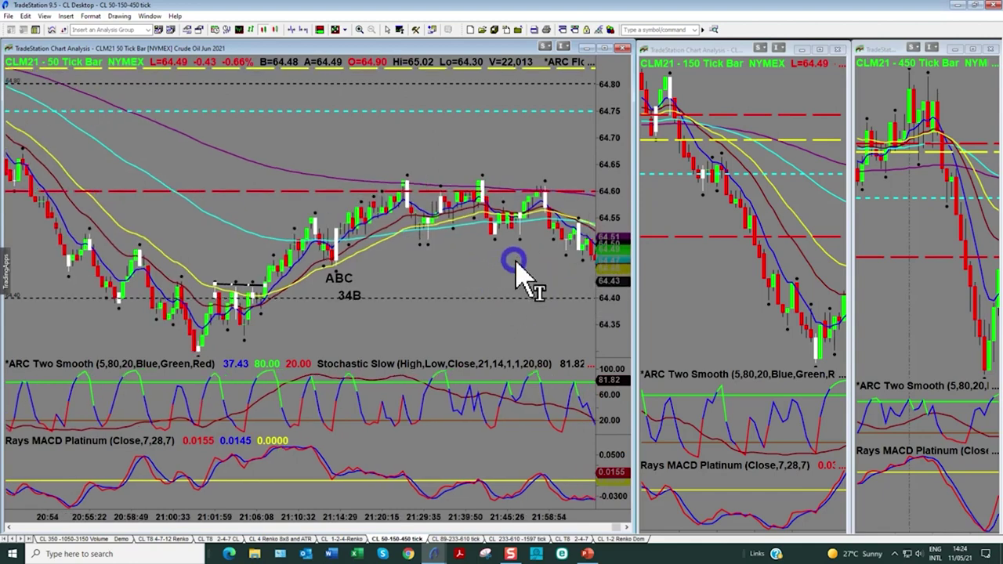
Step: Inspect the 50-tick bars from the 21:29 pullback to the 22:06 low with the data-tip crosshair
{"action": "left_click", "coordinate": [421, 272]}
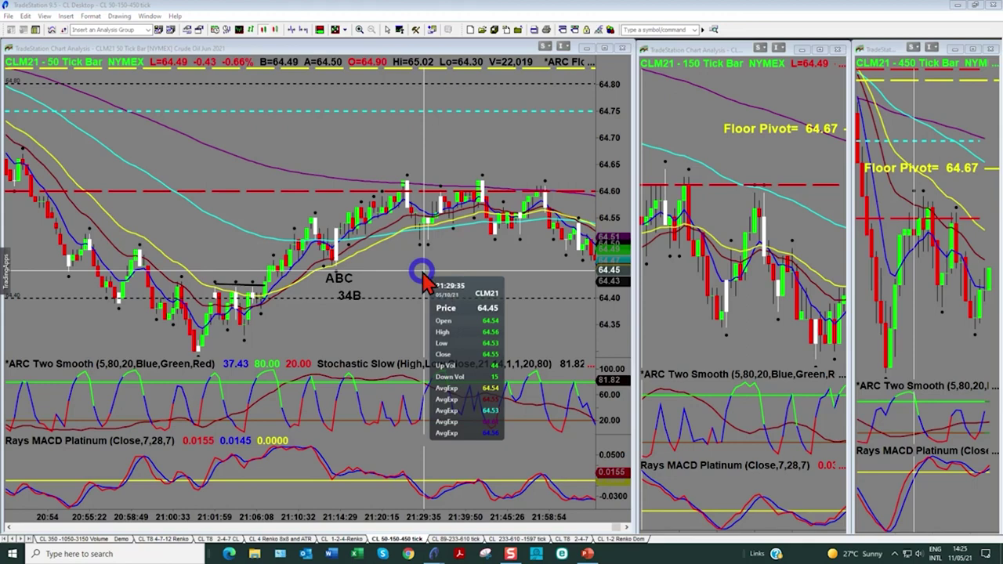
{"action": "left_click_drag", "start_coordinate": [423, 275], "coordinate": [591, 285]}
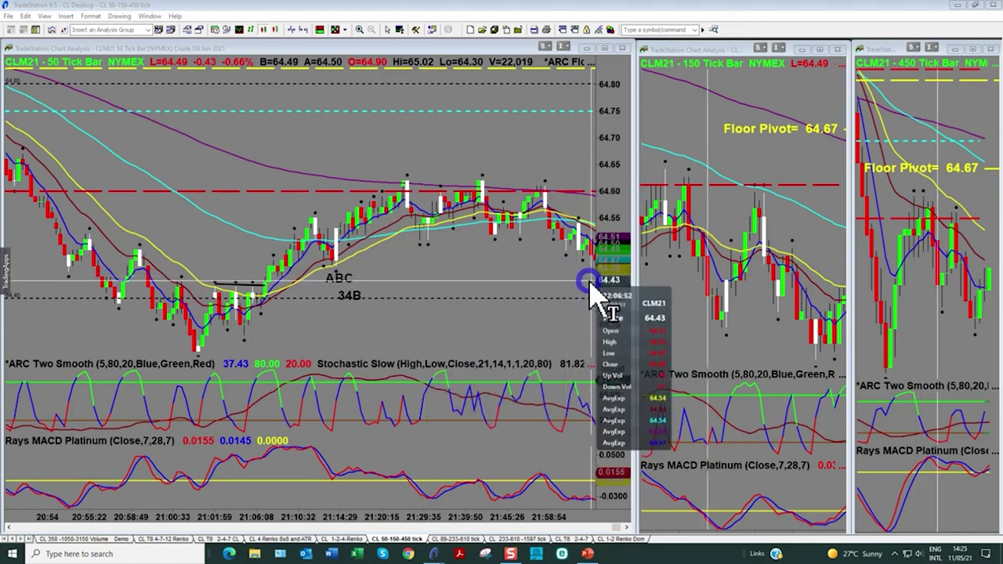
{"action": "left_click_drag", "start_coordinate": [591, 285], "coordinate": [591, 285]}
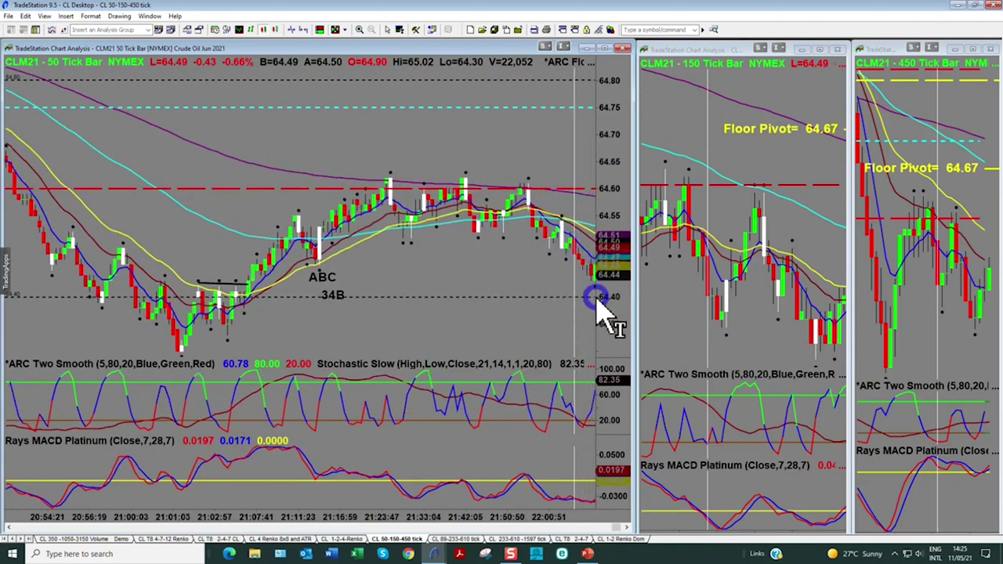
Step: Compare the 150-tick and 450-tick charts over the same period, and move the 50-tick chart back to review its swings
{"action": "scroll", "coordinate": [746, 324], "scroll_direction": "up", "scroll_amount": 5}
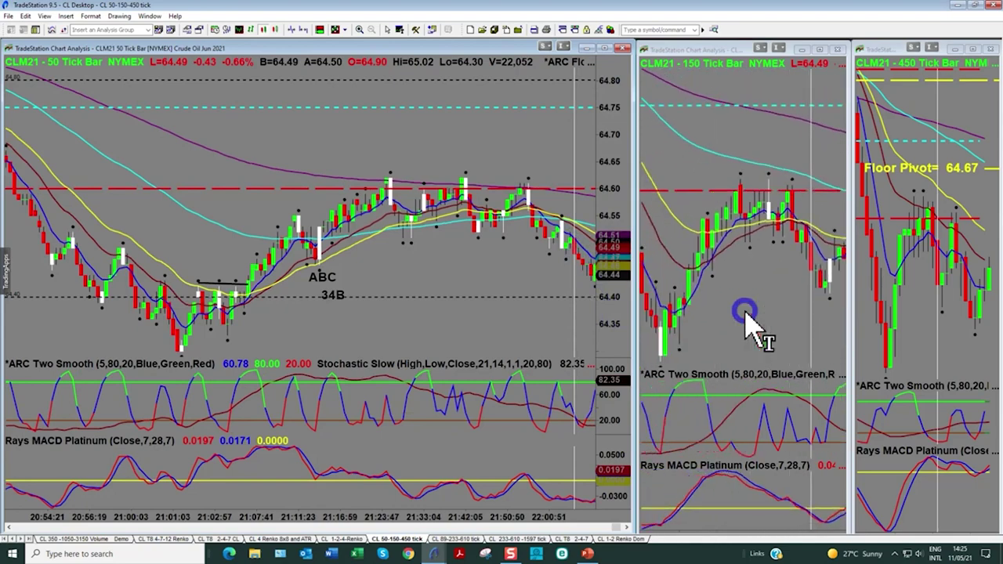
{"action": "scroll", "coordinate": [750, 323], "scroll_direction": "up", "scroll_amount": 2}
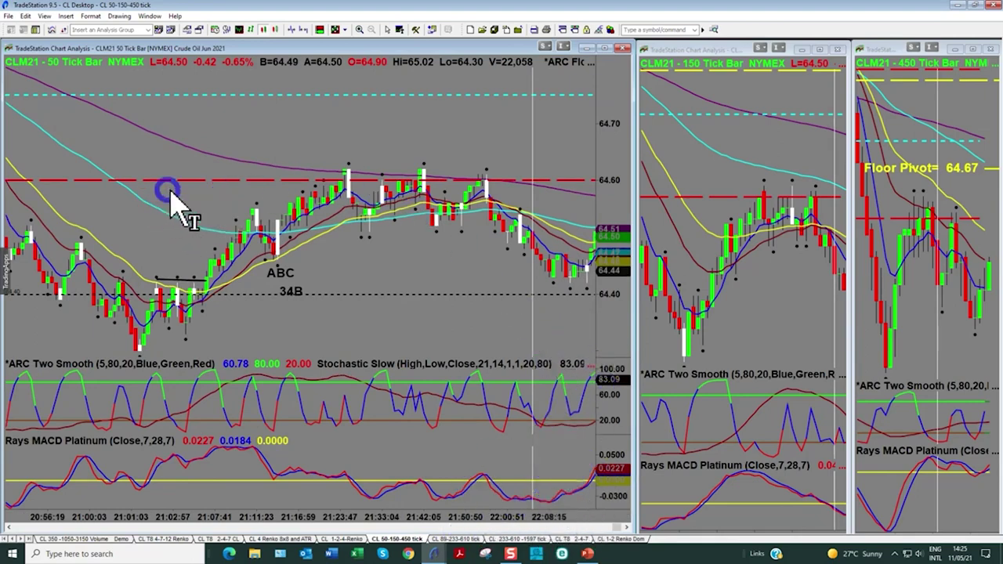
{"action": "scroll", "coordinate": [958, 314], "scroll_direction": "up", "scroll_amount": 3}
{"action": "scroll", "coordinate": [958, 313], "scroll_direction": "up", "scroll_amount": 3}
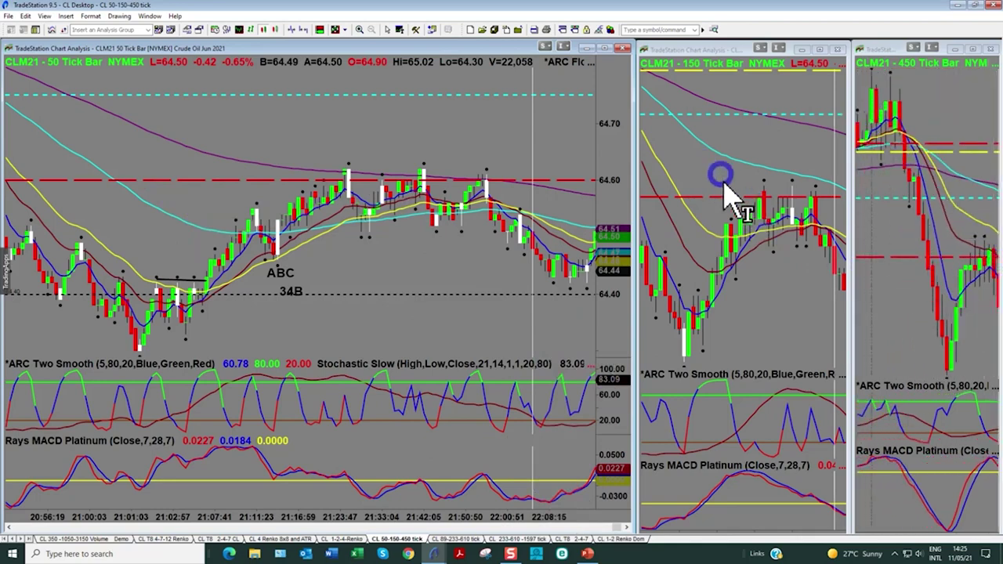
{"action": "scroll", "coordinate": [779, 223], "scroll_direction": "up", "scroll_amount": 2}
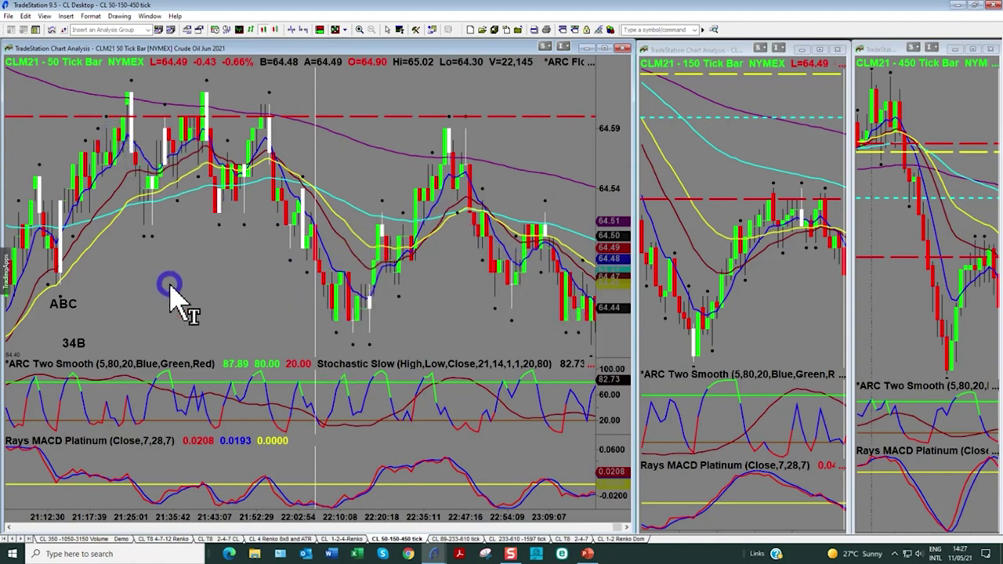
{"action": "scroll", "coordinate": [168, 288], "scroll_direction": "up", "scroll_amount": 3}
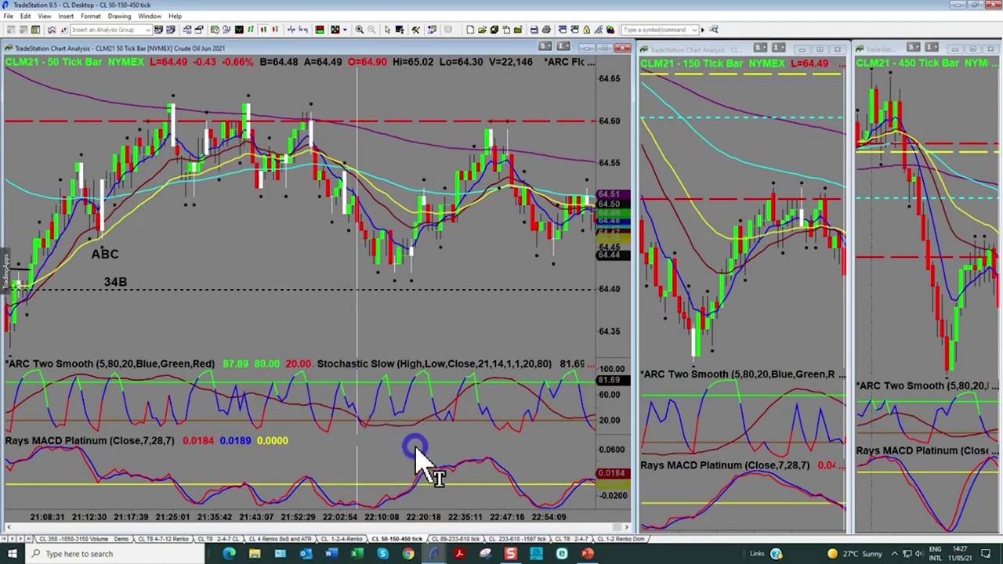
{"action": "left_click", "coordinate": [514, 539]}
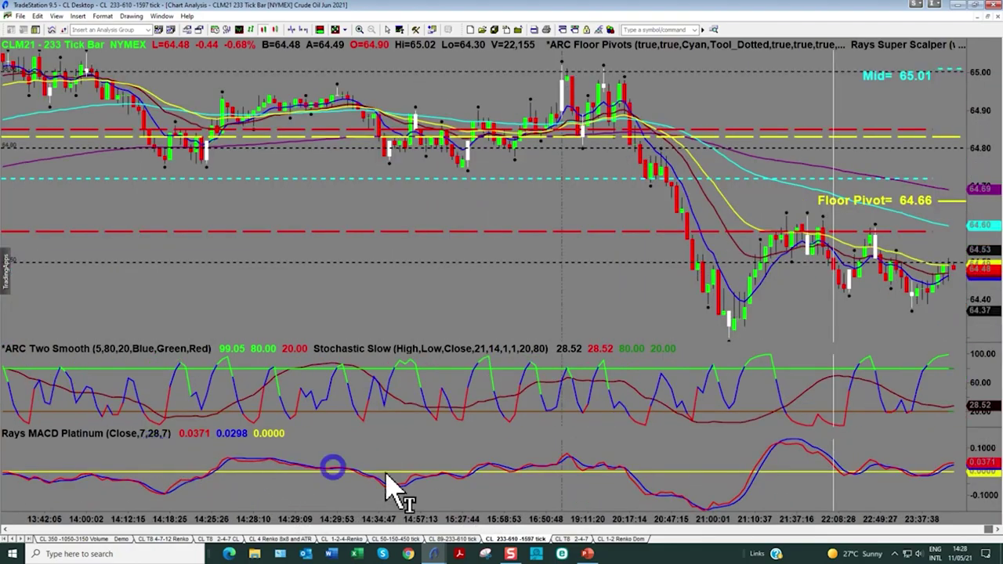
{"action": "left_click_drag", "start_coordinate": [988, 531], "coordinate": [810, 532]}
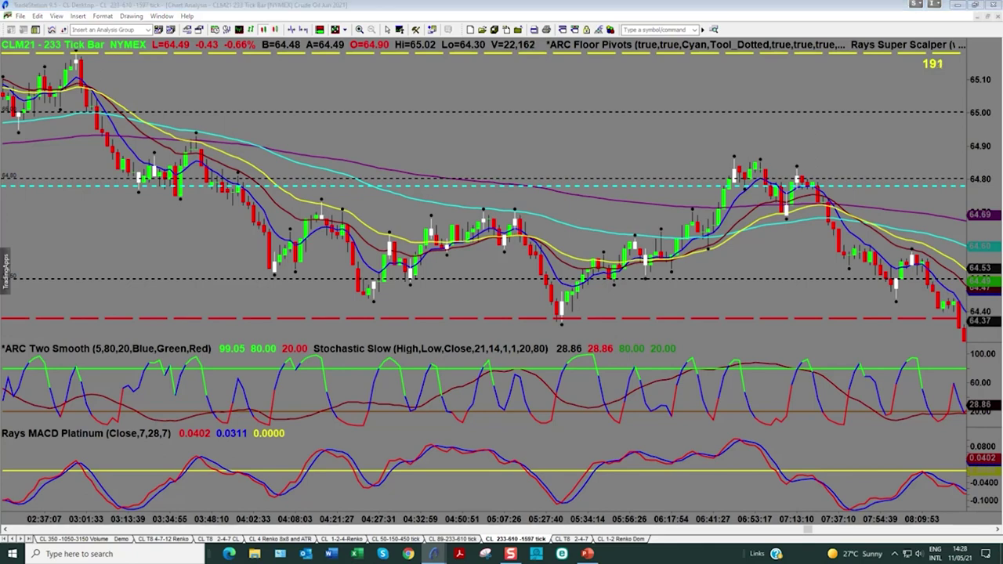
{"action": "left_click", "coordinate": [791, 149]}
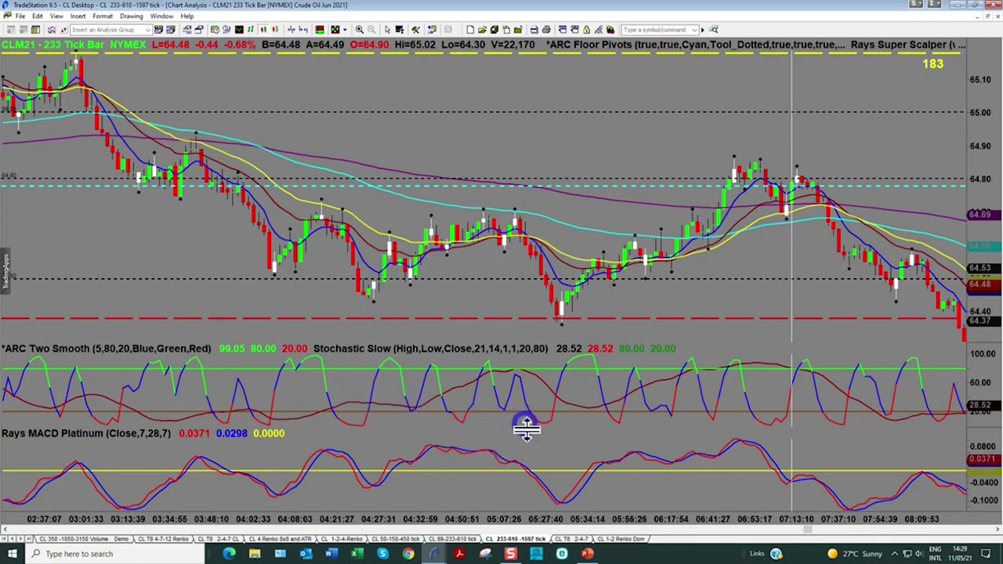
Step: Check the CL T8 2-4-7 Renko workspace, and return to the 233-tick chart to advance it to about 08:12
{"action": "left_click", "coordinate": [569, 539]}
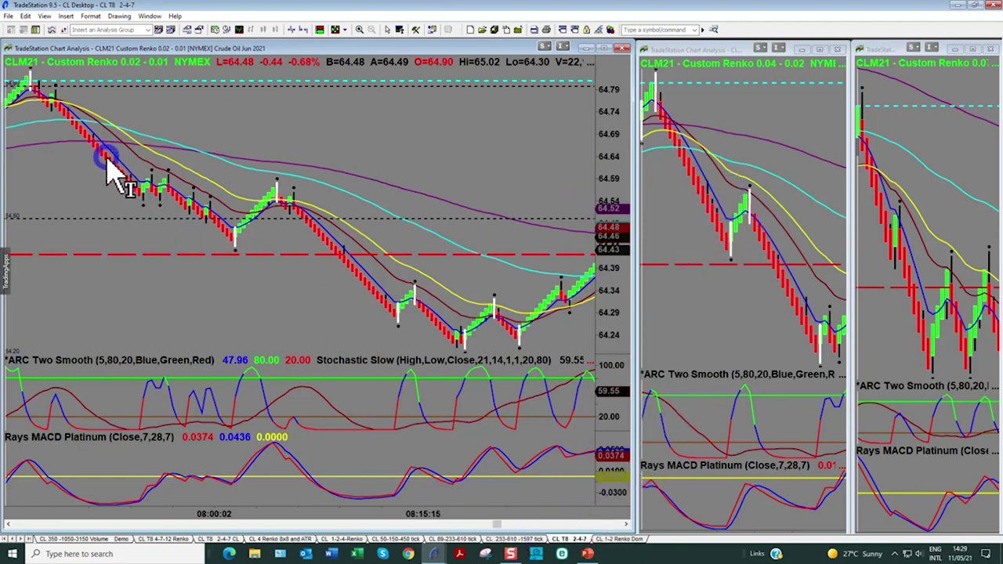
{"action": "left_click", "coordinate": [515, 540]}
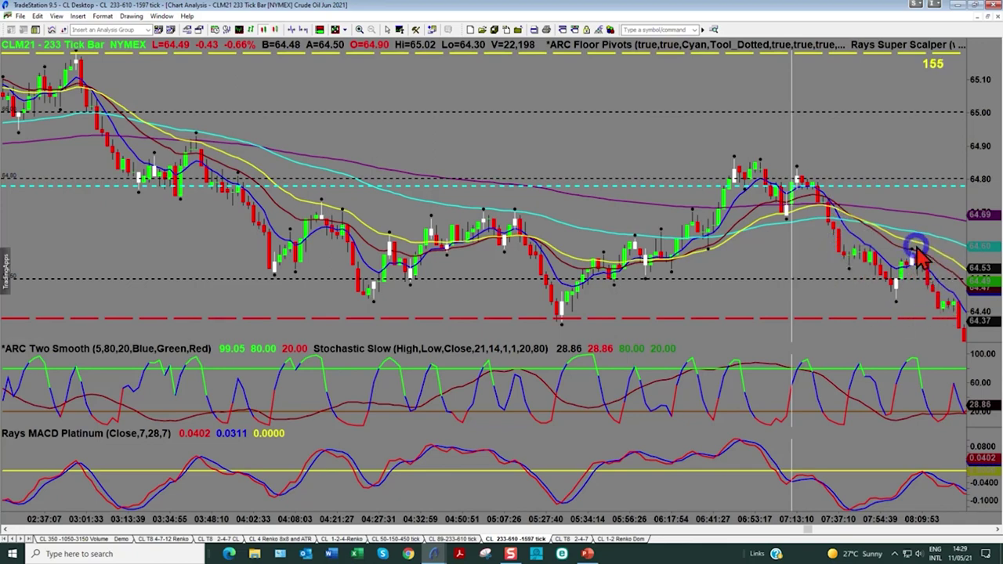
{"action": "scroll", "coordinate": [928, 266], "scroll_direction": "down", "scroll_amount": 5}
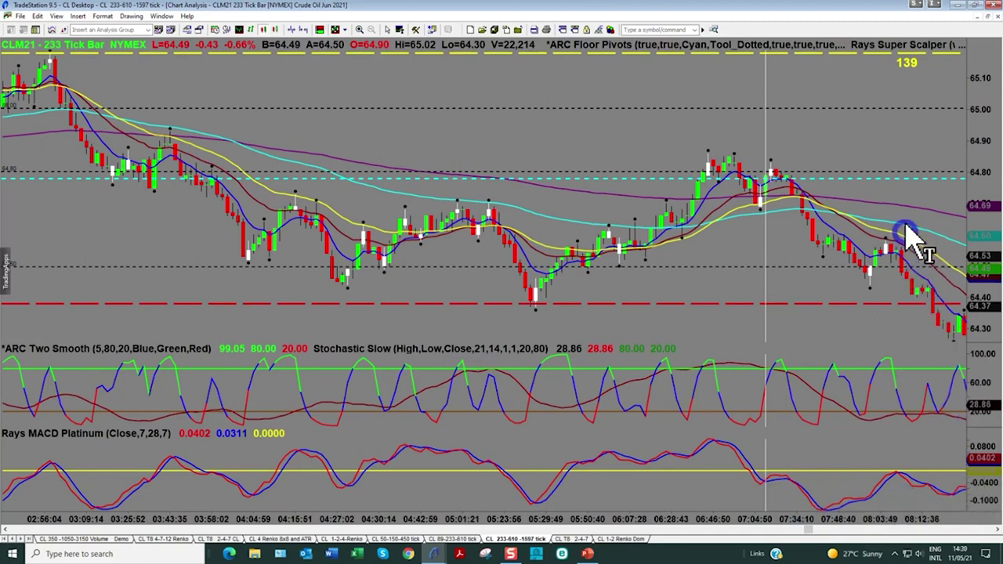
Step: Advance the 233-tick chart bar by bar to about 08:17 and inspect the bars around the new low
{"action": "scroll", "coordinate": [908, 212], "scroll_direction": "down", "scroll_amount": 1}
{"action": "scroll", "coordinate": [909, 220], "scroll_direction": "down", "scroll_amount": 1}
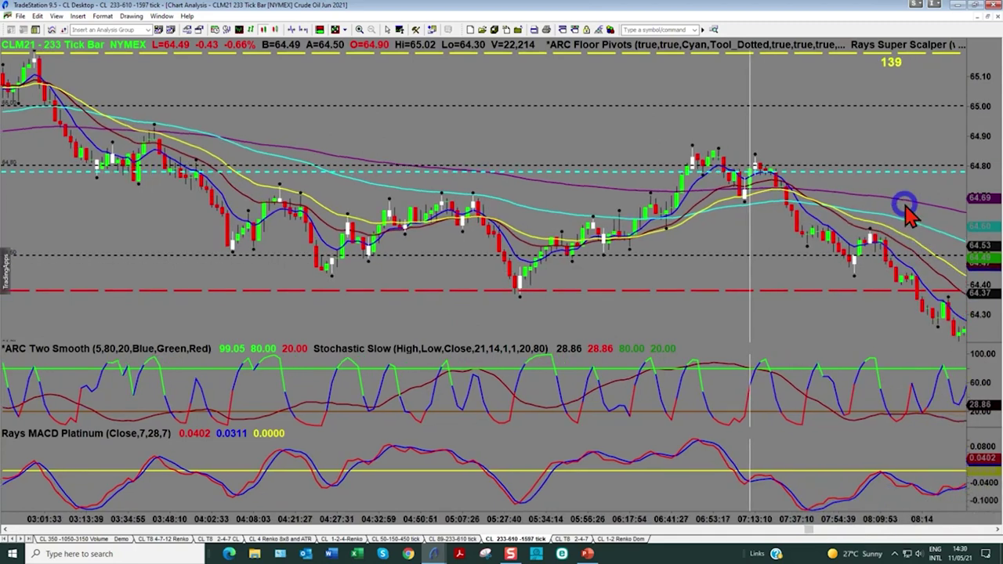
{"action": "scroll", "coordinate": [908, 215], "scroll_direction": "down", "scroll_amount": 2}
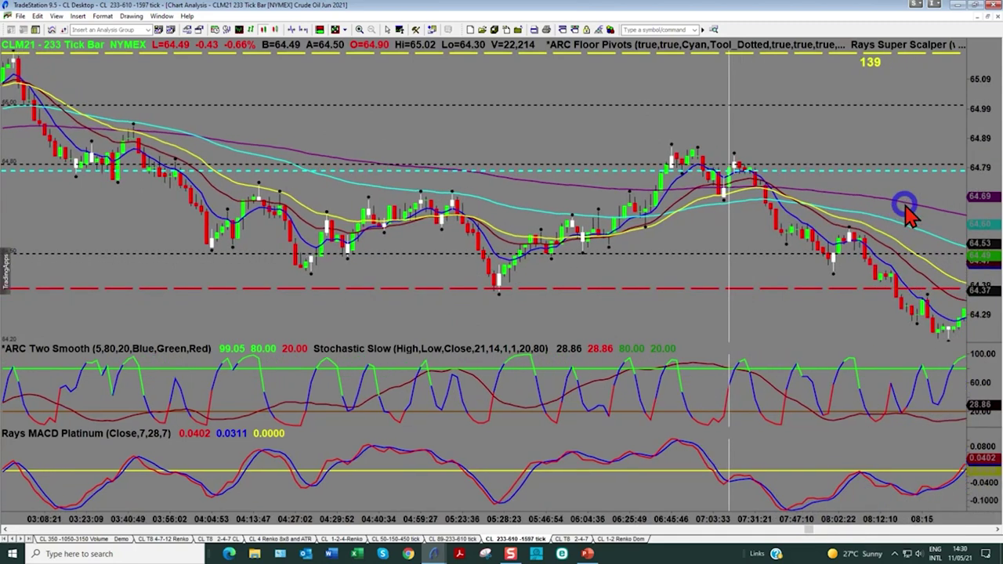
{"action": "scroll", "coordinate": [905, 208], "scroll_direction": "down", "scroll_amount": 4}
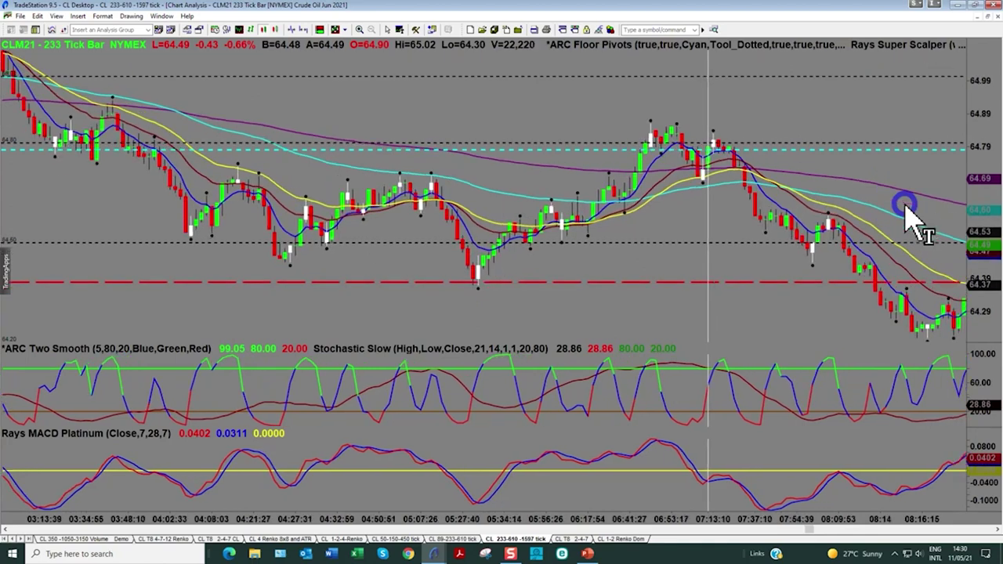
{"action": "scroll", "coordinate": [908, 211], "scroll_direction": "down", "scroll_amount": 1}
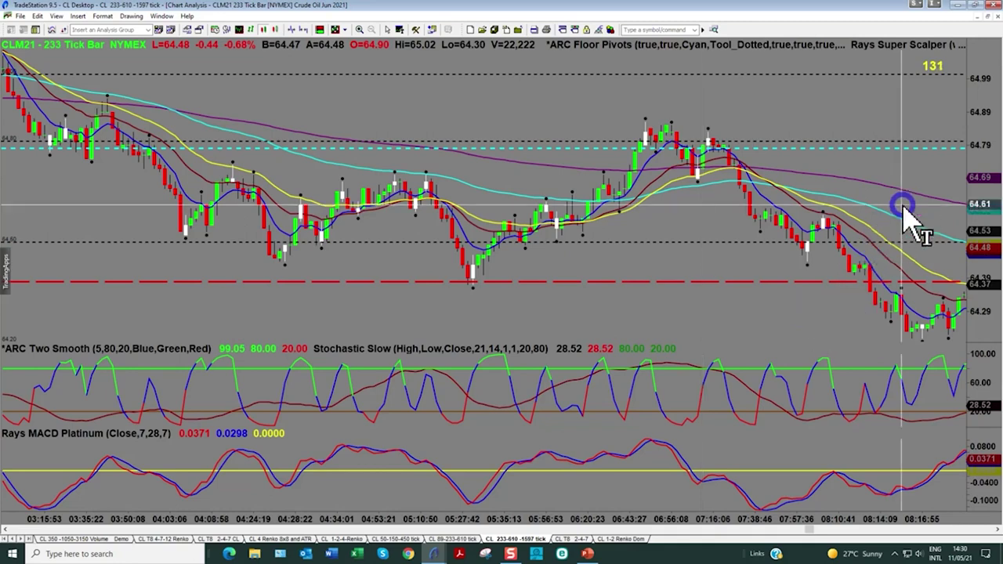
{"action": "mouse_move", "coordinate": [915, 211]}
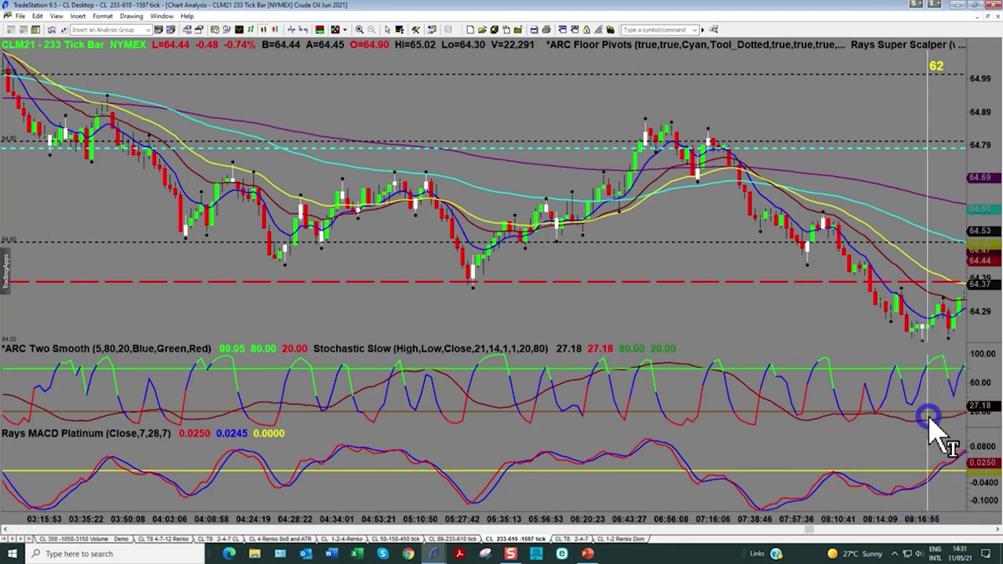
Step: Check the 610-tick and 1597-tick charts alongside, and return to the full-size 233-tick chart to advance it to about 08:33
{"action": "left_click", "coordinate": [985, 19]}
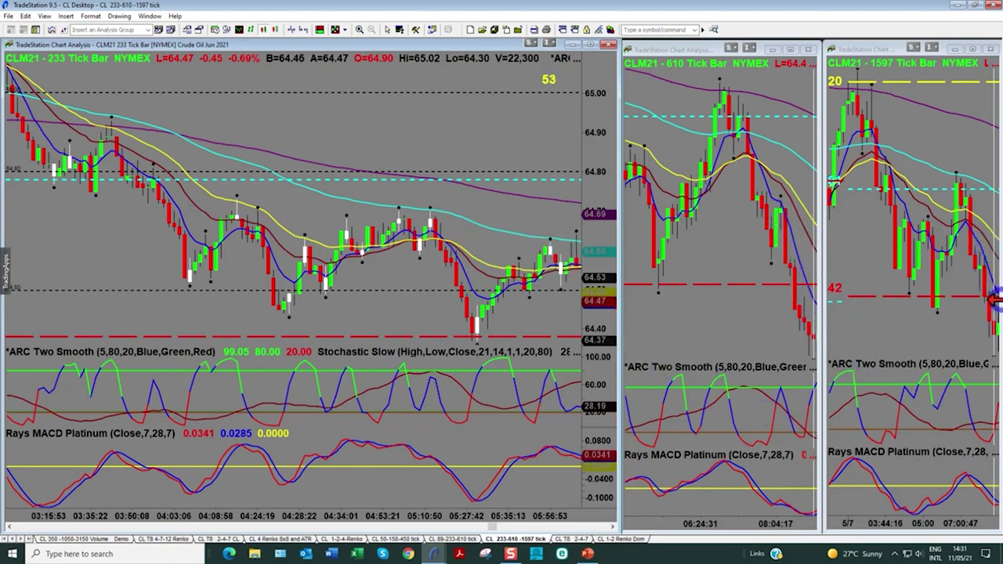
{"action": "left_click", "coordinate": [593, 43]}
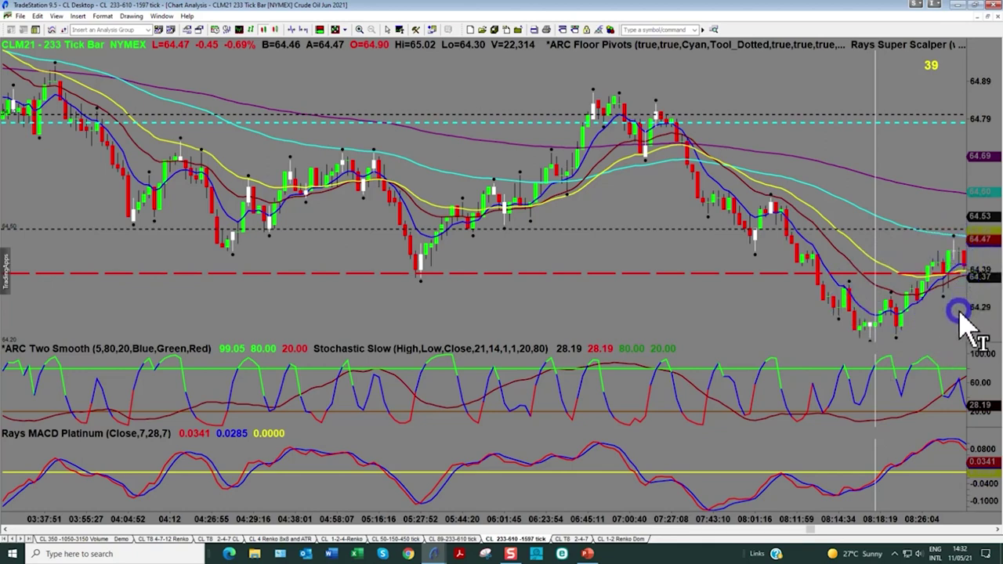
{"action": "scroll", "coordinate": [962, 321], "scroll_direction": "down", "scroll_amount": 2}
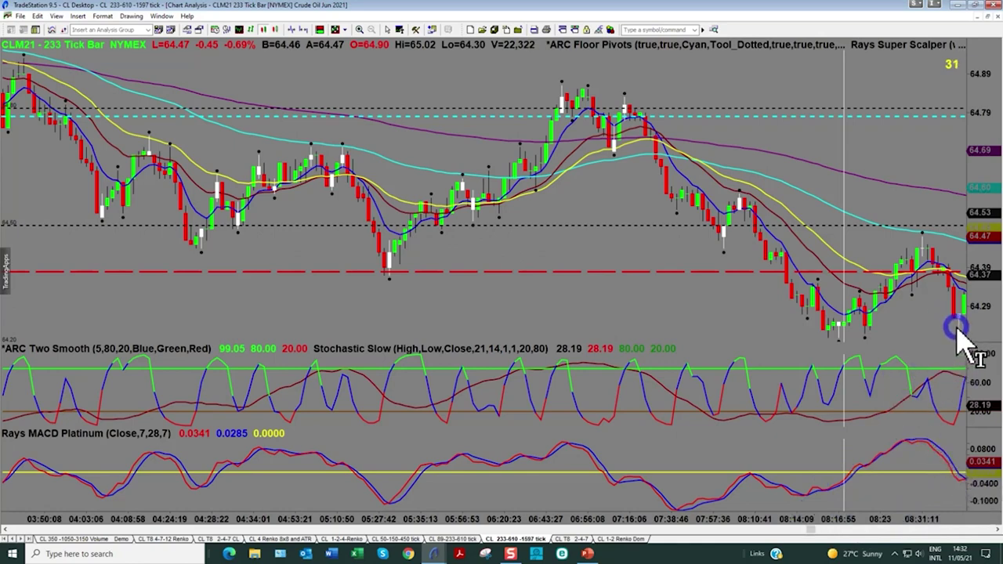
{"action": "scroll", "coordinate": [945, 350], "scroll_direction": "down", "scroll_amount": 3}
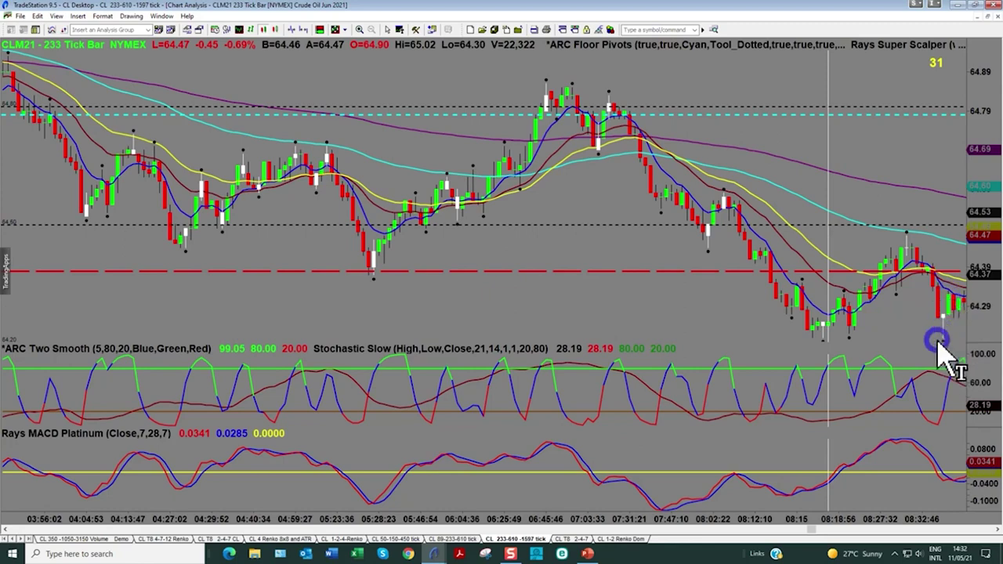
{"action": "scroll", "coordinate": [940, 345], "scroll_direction": "down", "scroll_amount": 1}
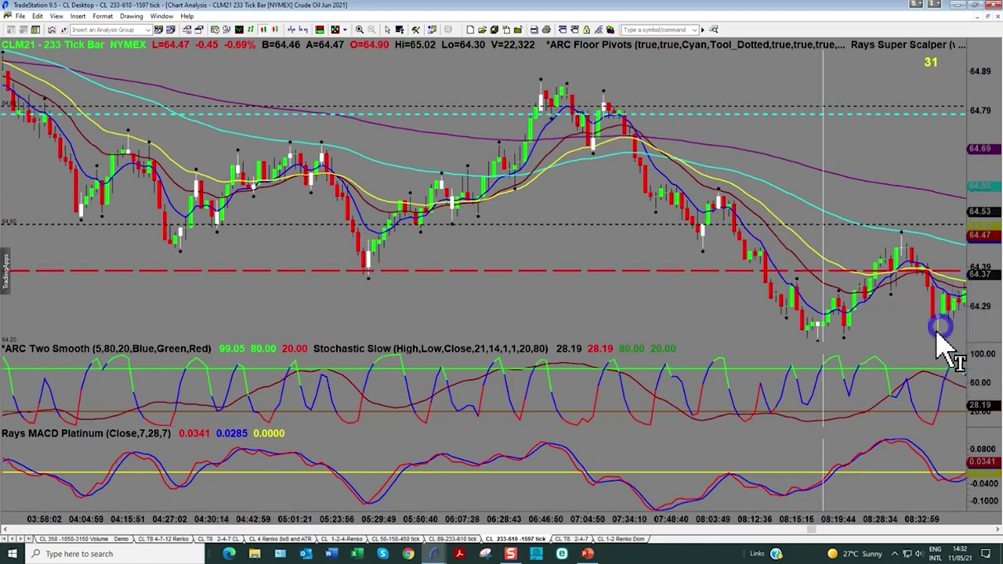
{"action": "scroll", "coordinate": [910, 346], "scroll_direction": "down", "scroll_amount": 1}
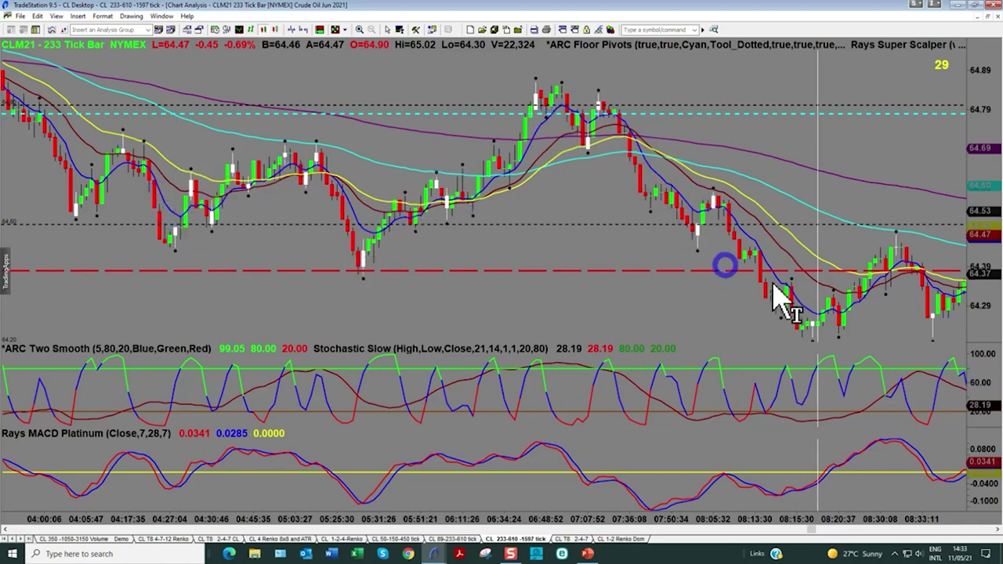
Step: Advance the full-size 233-tick chart through the second rally and the following decline to about 08:47
{"action": "scroll", "coordinate": [838, 314], "scroll_direction": "down", "scroll_amount": 2}
{"action": "scroll", "coordinate": [838, 313], "scroll_direction": "down", "scroll_amount": 3}
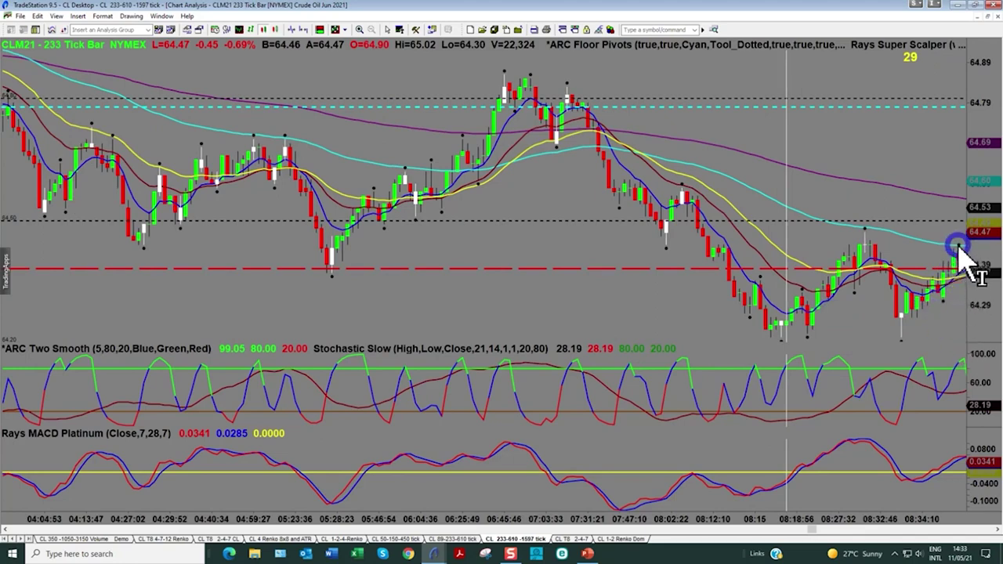
{"action": "scroll", "coordinate": [965, 266], "scroll_direction": "down", "scroll_amount": 1}
{"action": "scroll", "coordinate": [967, 270], "scroll_direction": "down", "scroll_amount": 1}
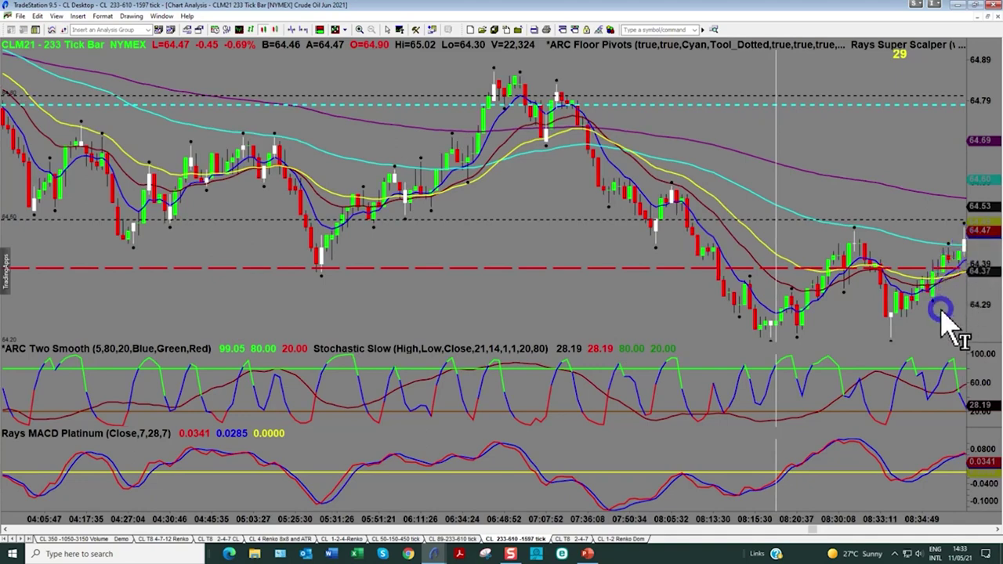
{"action": "scroll", "coordinate": [943, 313], "scroll_direction": "down", "scroll_amount": 1}
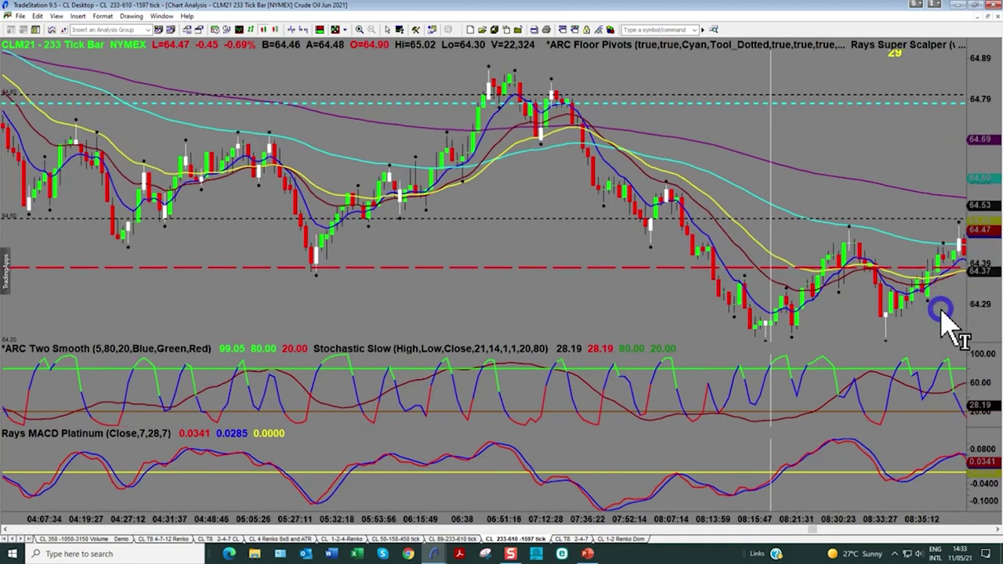
{"action": "scroll", "coordinate": [943, 313], "scroll_direction": "down", "scroll_amount": 1}
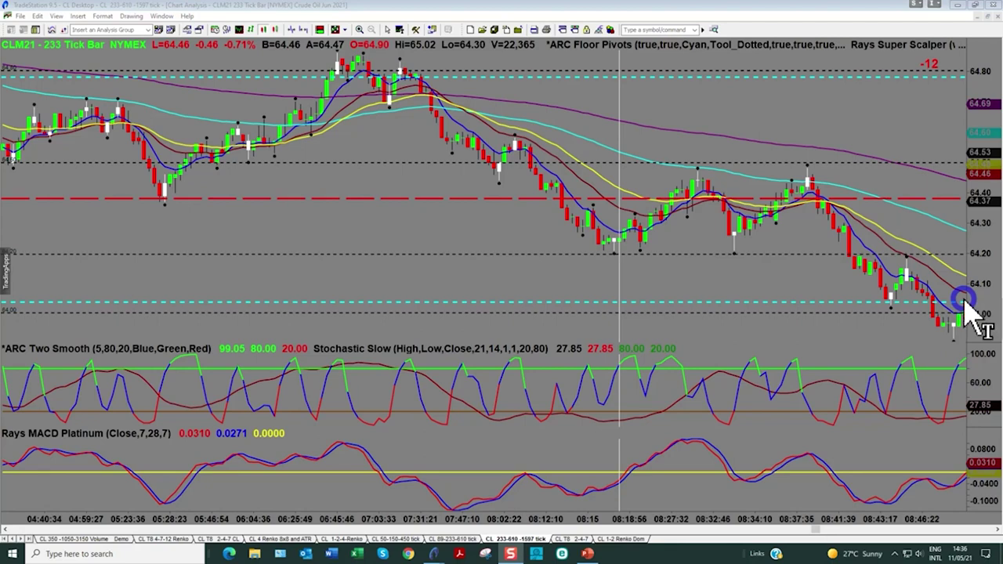
Step: Mark the bar after the new 233-tick low, and move the 610-tick and 1597-tick charts back to the same low
{"action": "left_click", "coordinate": [961, 235]}
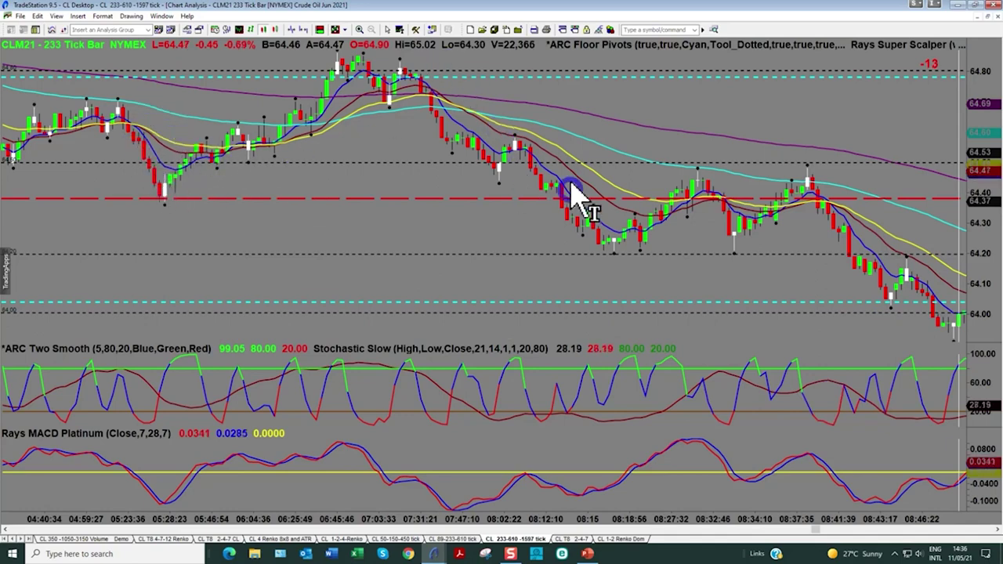
{"action": "left_click", "coordinate": [985, 18]}
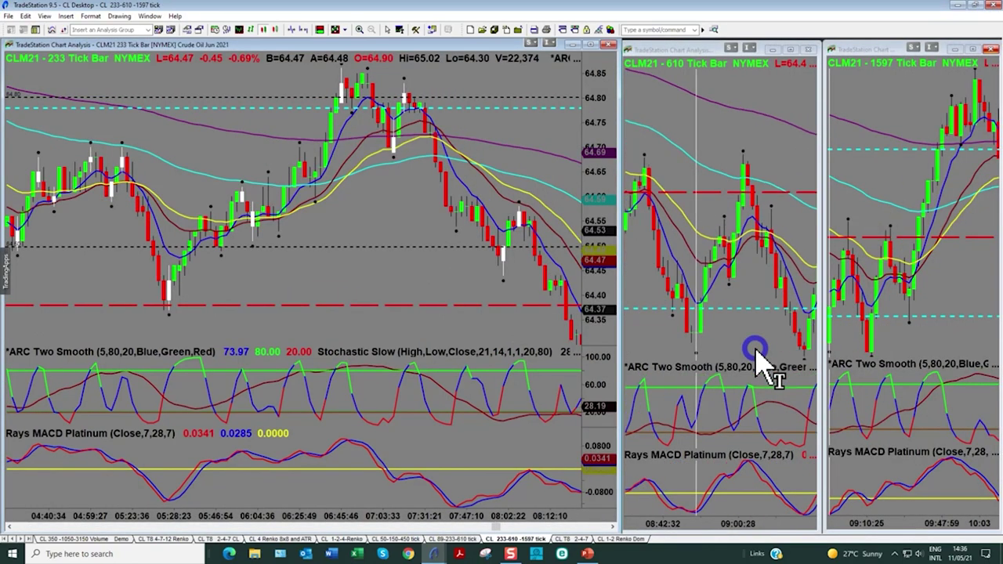
{"action": "scroll", "coordinate": [755, 356], "scroll_direction": "up", "scroll_amount": 10}
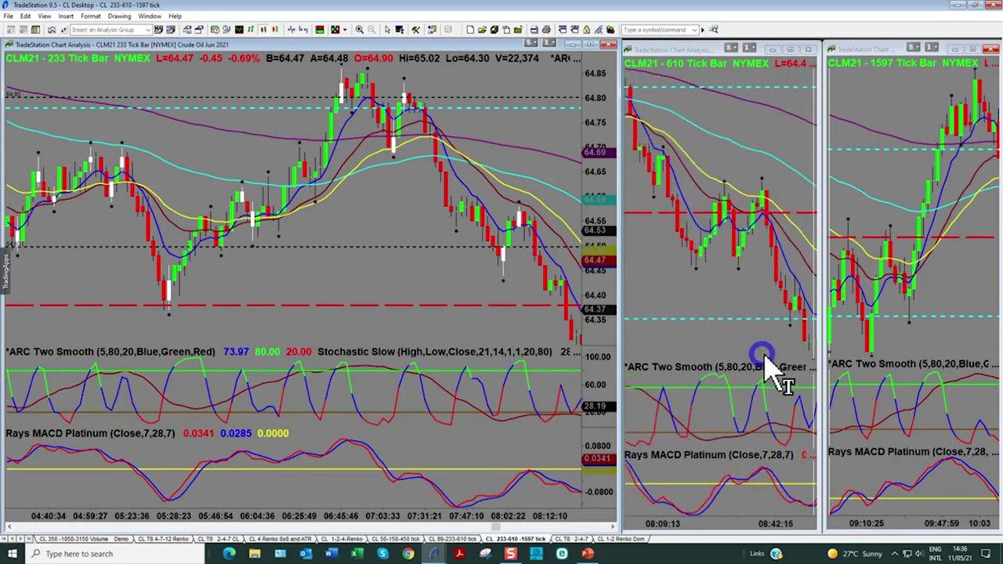
{"action": "scroll", "coordinate": [926, 363], "scroll_direction": "up", "scroll_amount": 8}
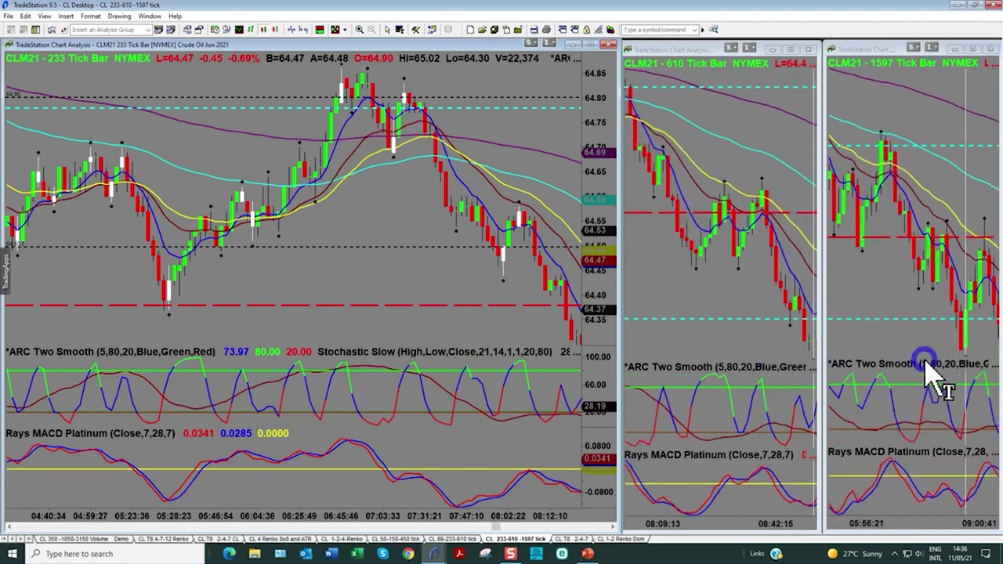
{"action": "scroll", "coordinate": [926, 363], "scroll_direction": "up", "scroll_amount": 5}
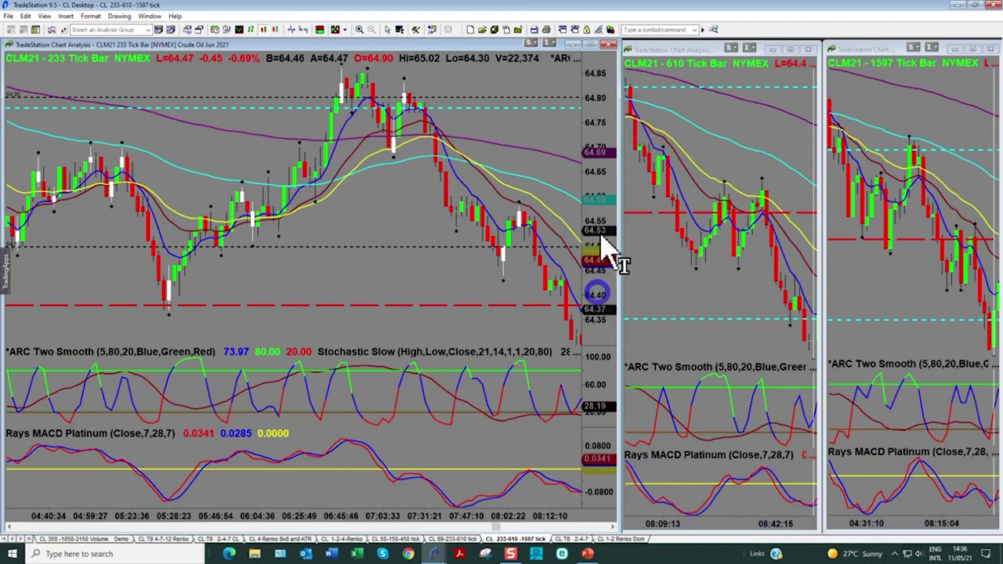
Step: Enlarge the 233-tick chart again and review the rally past 09:00 and the decline to about 09:09
{"action": "left_click", "coordinate": [590, 44]}
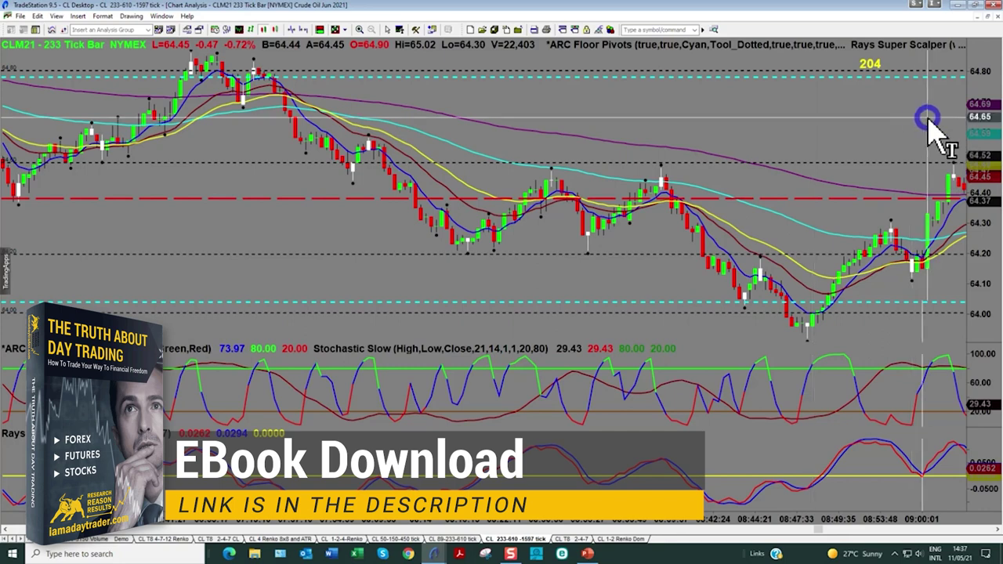
{"action": "mouse_move", "coordinate": [928, 119]}
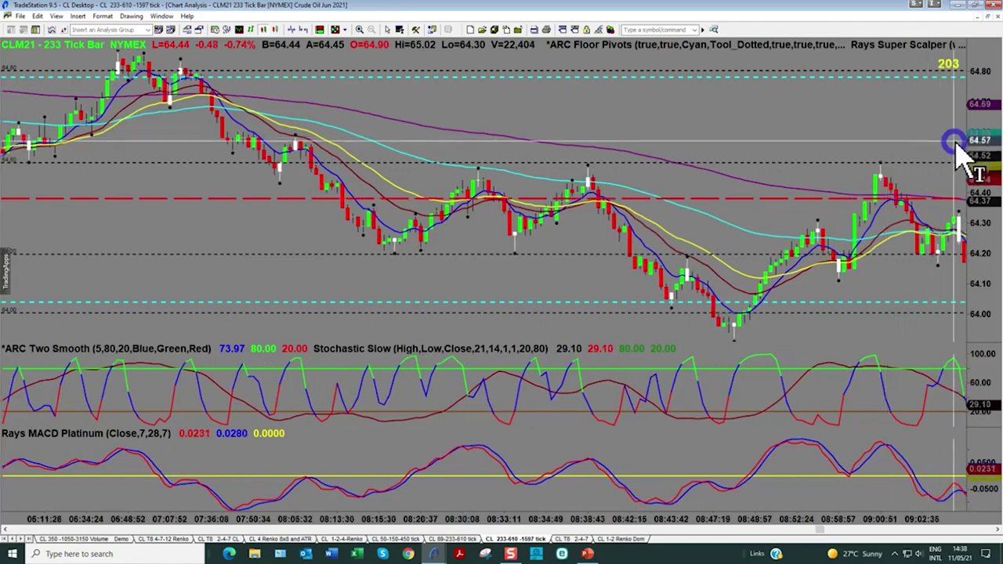
{"action": "mouse_move", "coordinate": [962, 148]}
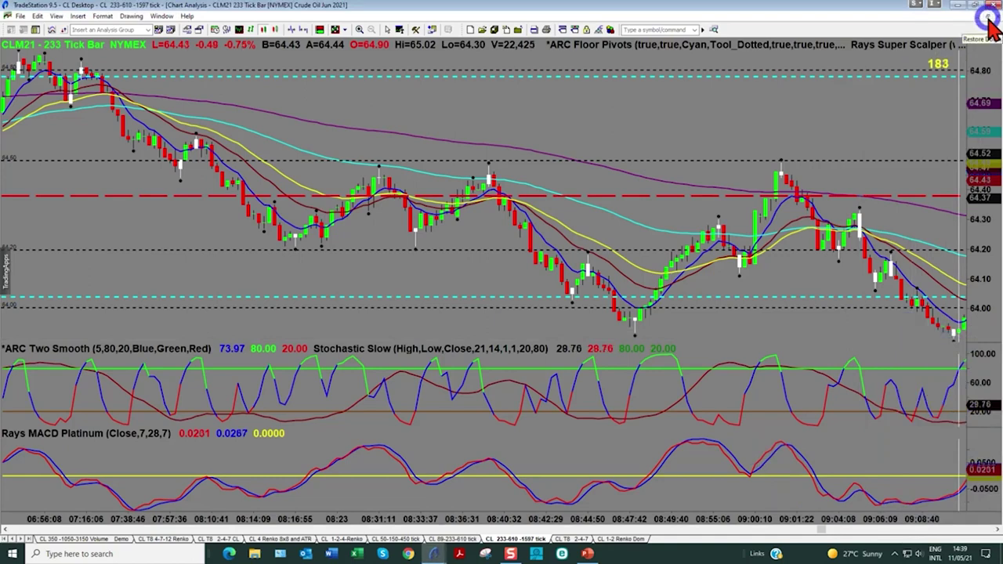
Step: Show the three tick charts side by side, dismiss the news pop-up, and compare the 610-tick and 1597-tick charts
{"action": "left_click", "coordinate": [988, 20]}
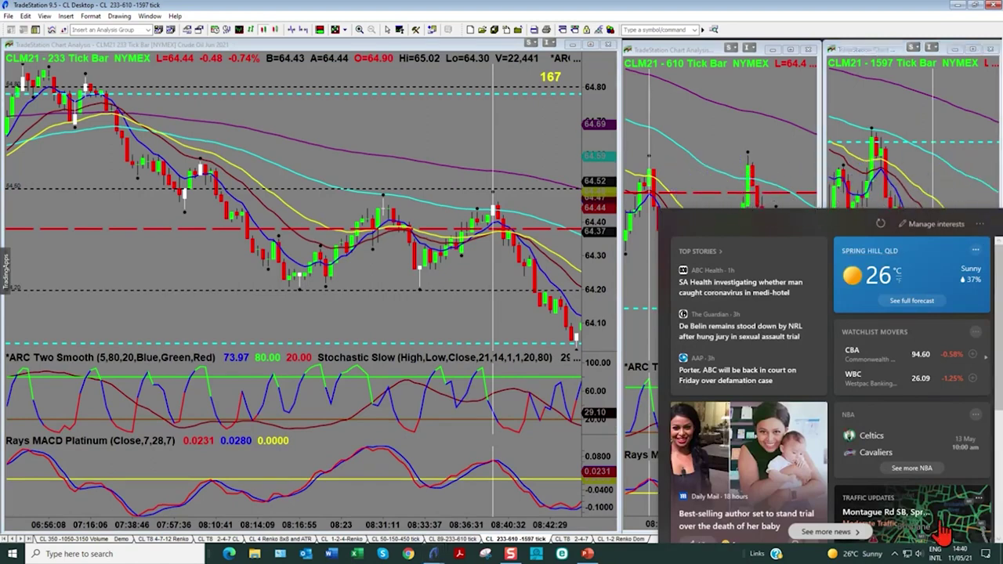
{"action": "left_click", "coordinate": [729, 165]}
{"action": "left_click", "coordinate": [755, 366]}
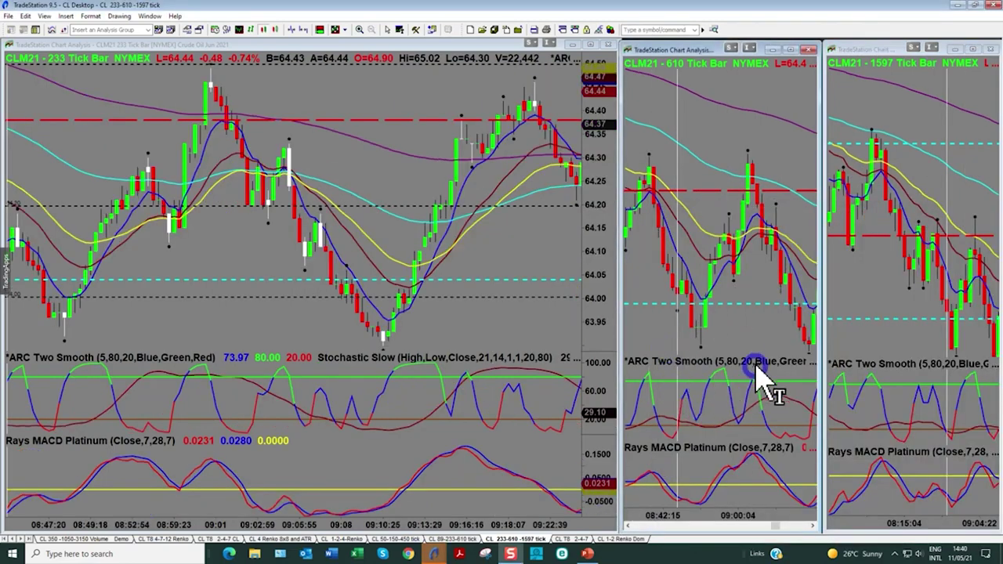
{"action": "left_click", "coordinate": [971, 527]}
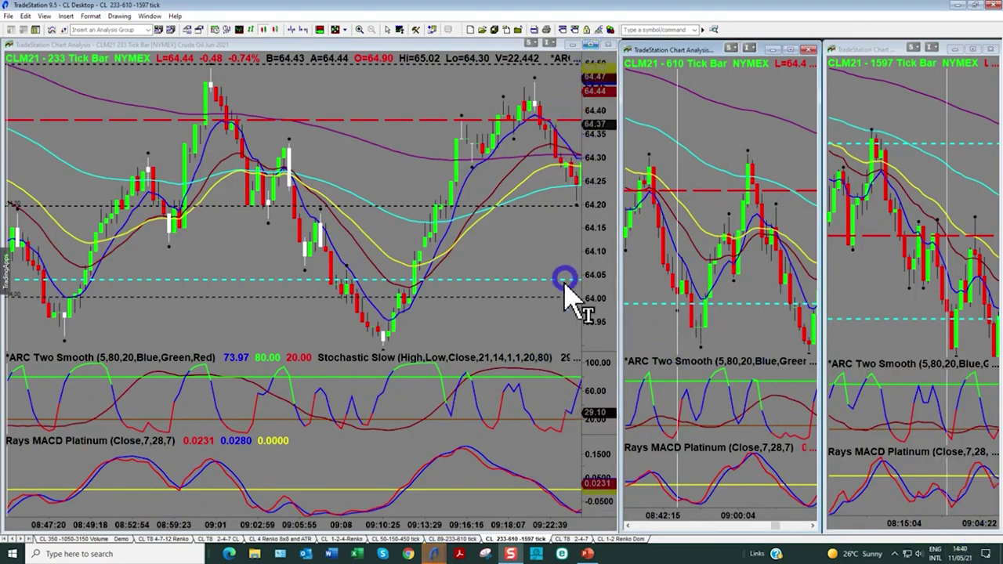
Step: Scan the 233-tick chart forward to about 09:45, and go back to the low near 09:10
{"action": "scroll", "coordinate": [549, 360], "scroll_direction": "down", "scroll_amount": 10}
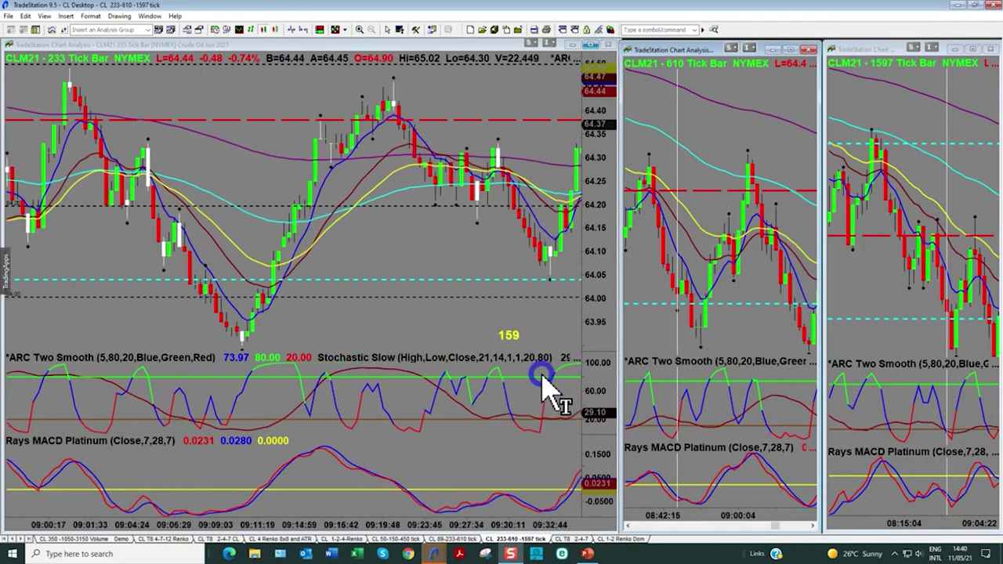
{"action": "scroll", "coordinate": [542, 377], "scroll_direction": "down", "scroll_amount": 10}
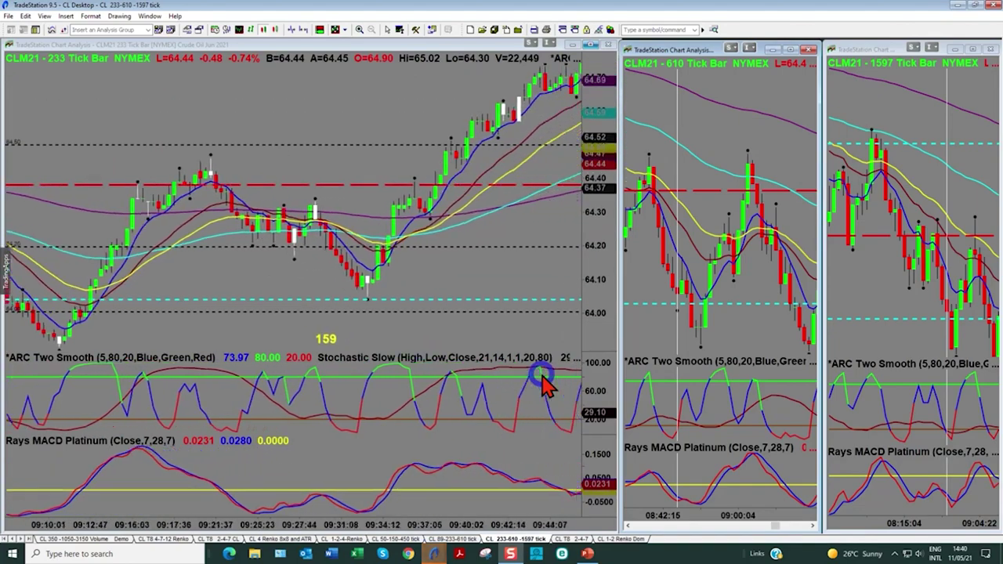
{"action": "scroll", "coordinate": [546, 384], "scroll_direction": "down", "scroll_amount": 2}
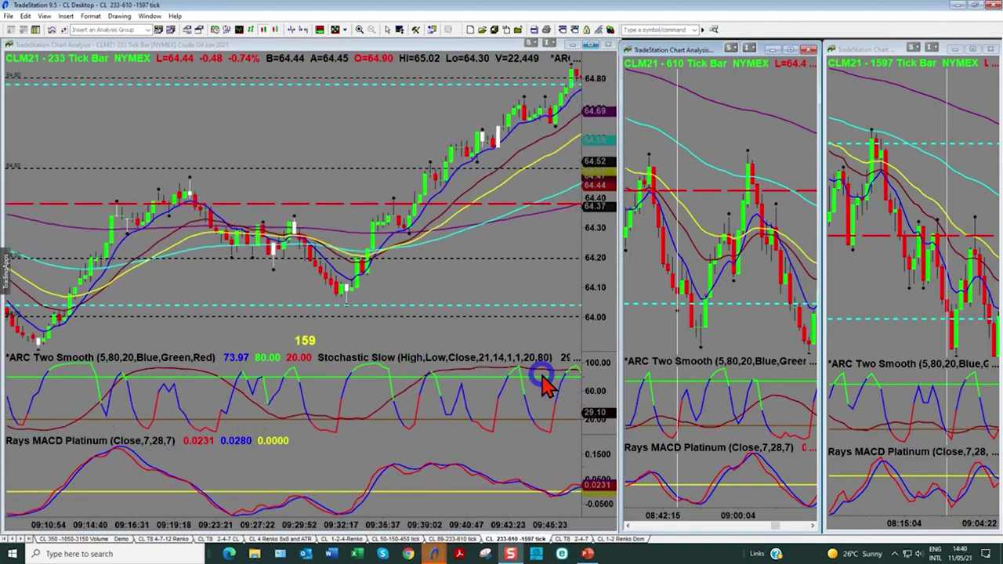
{"action": "scroll", "coordinate": [546, 384], "scroll_direction": "up", "scroll_amount": 10}
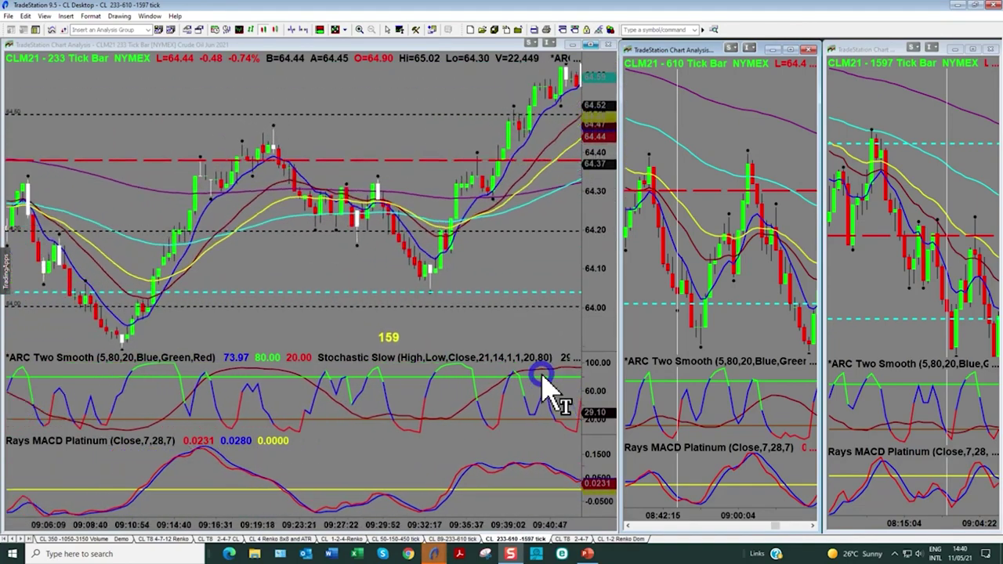
{"action": "scroll", "coordinate": [542, 378], "scroll_direction": "up", "scroll_amount": 15}
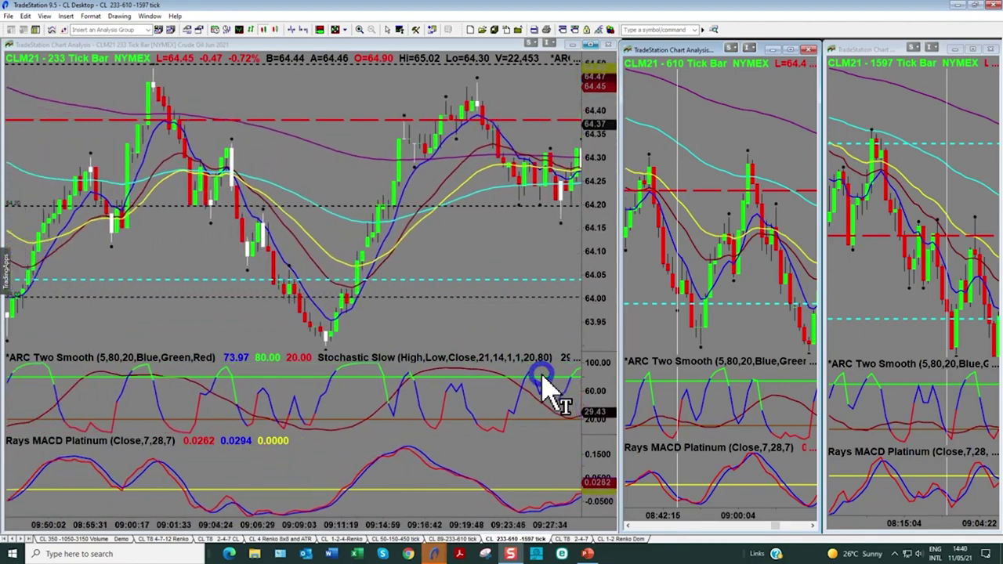
{"action": "scroll", "coordinate": [541, 379], "scroll_direction": "up", "scroll_amount": 10}
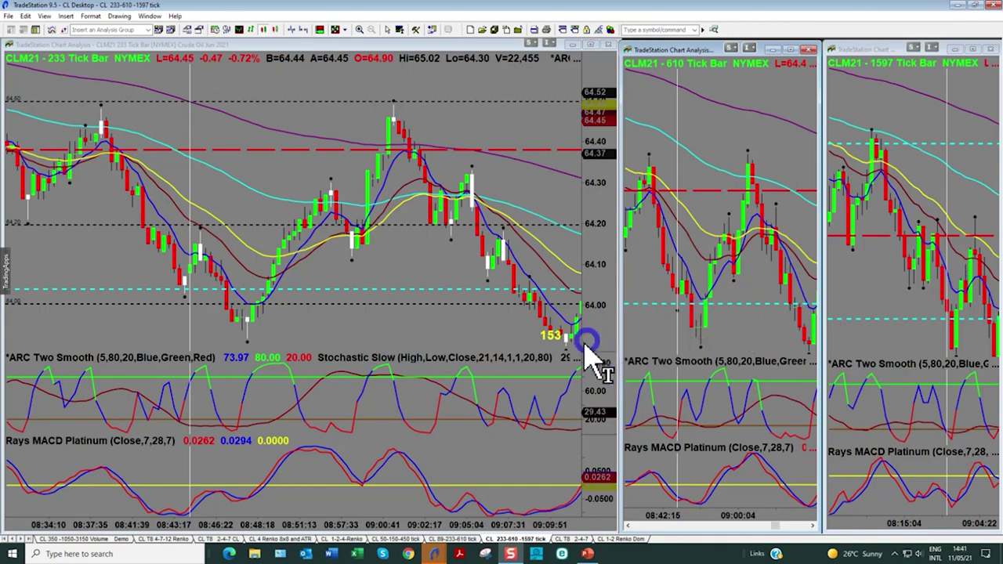
Step: Advance the 233-tick chart to about 09:16, and move the 610-tick chart forward past its matching low
{"action": "scroll", "coordinate": [584, 341], "scroll_direction": "down", "scroll_amount": 6}
{"action": "scroll", "coordinate": [580, 353], "scroll_direction": "down", "scroll_amount": 1}
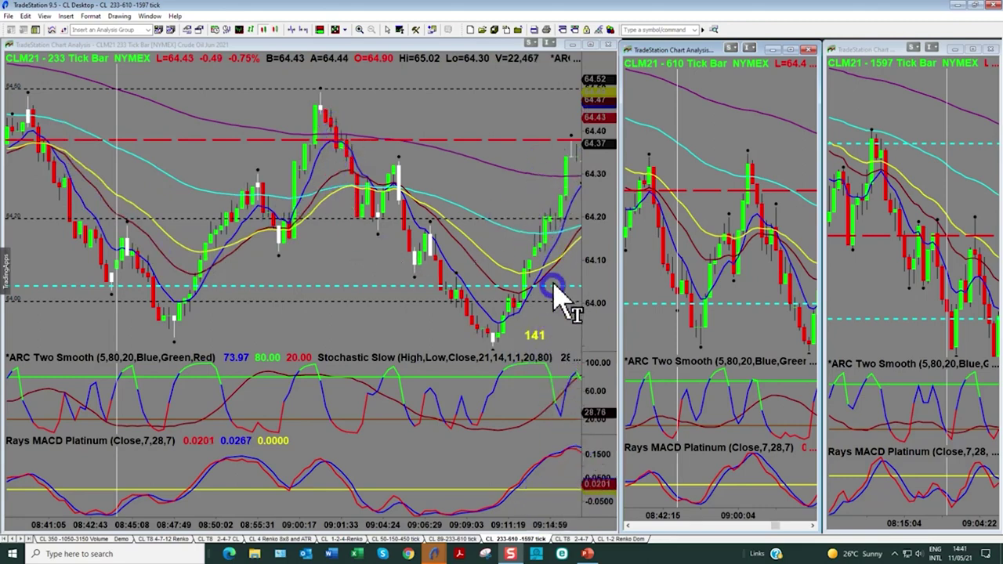
{"action": "scroll", "coordinate": [554, 290], "scroll_direction": "down", "scroll_amount": 5}
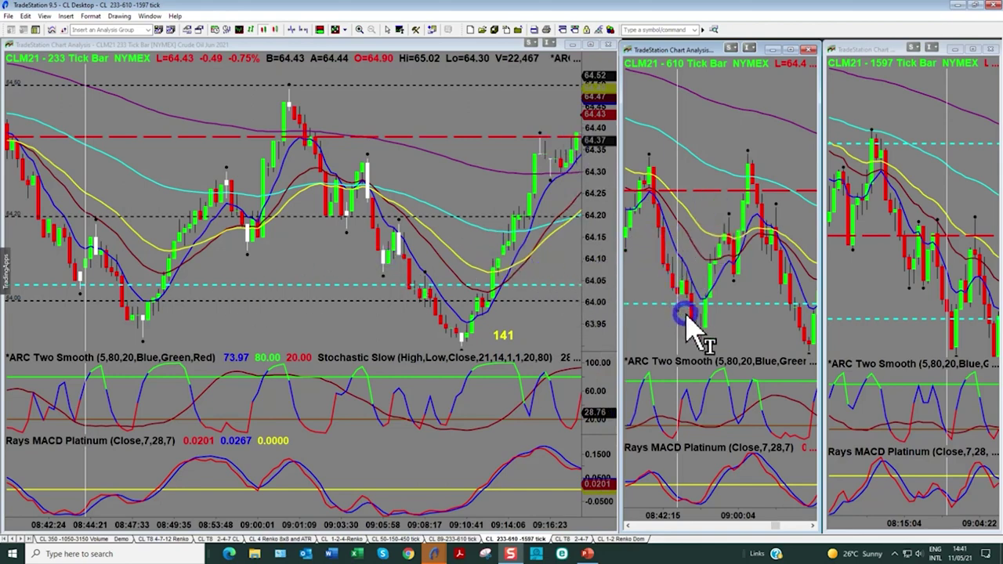
{"action": "scroll", "coordinate": [729, 360], "scroll_direction": "down", "scroll_amount": 3}
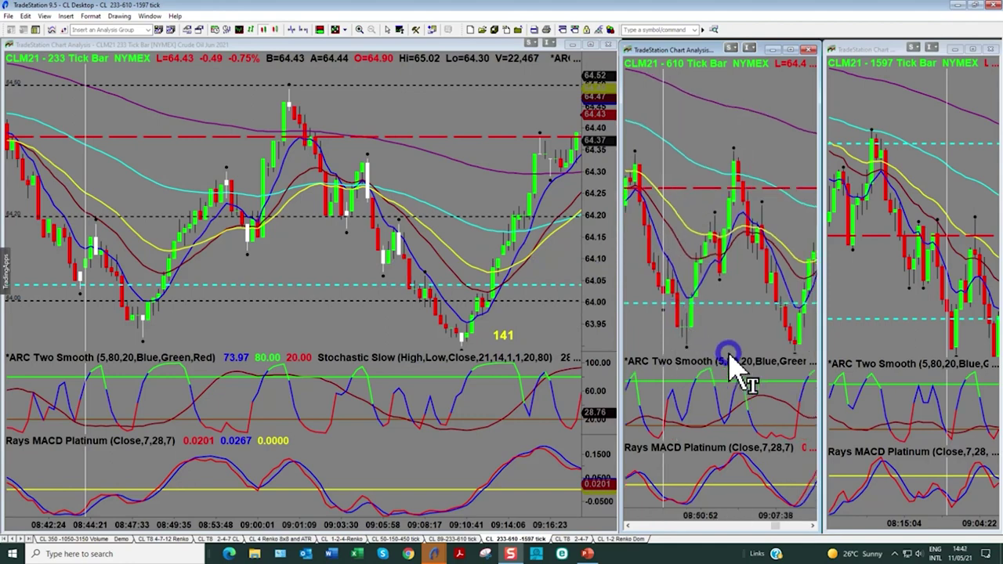
Step: Advance the 610-tick chart to about 09:14 and the 1597-tick chart to about 09:01, and compare their swings
{"action": "scroll", "coordinate": [729, 325], "scroll_direction": "down", "scroll_amount": 5}
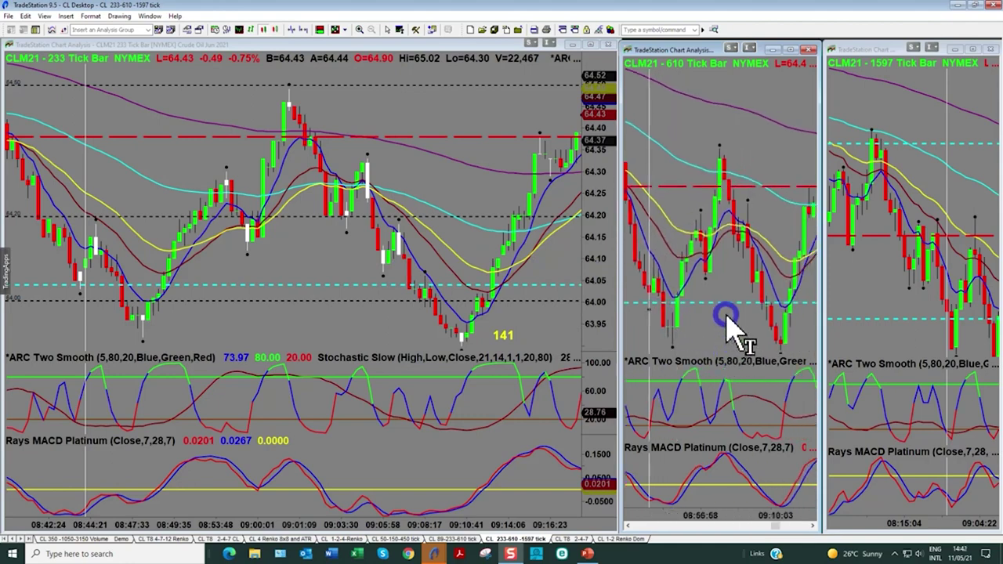
{"action": "scroll", "coordinate": [729, 325], "scroll_direction": "down", "scroll_amount": 1}
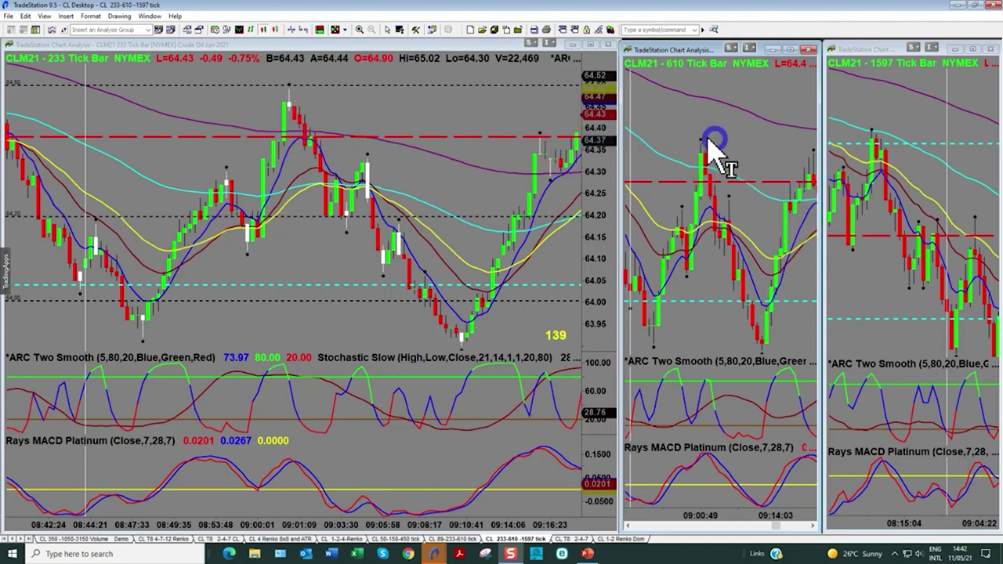
{"action": "scroll", "coordinate": [909, 262], "scroll_direction": "up", "scroll_amount": 5}
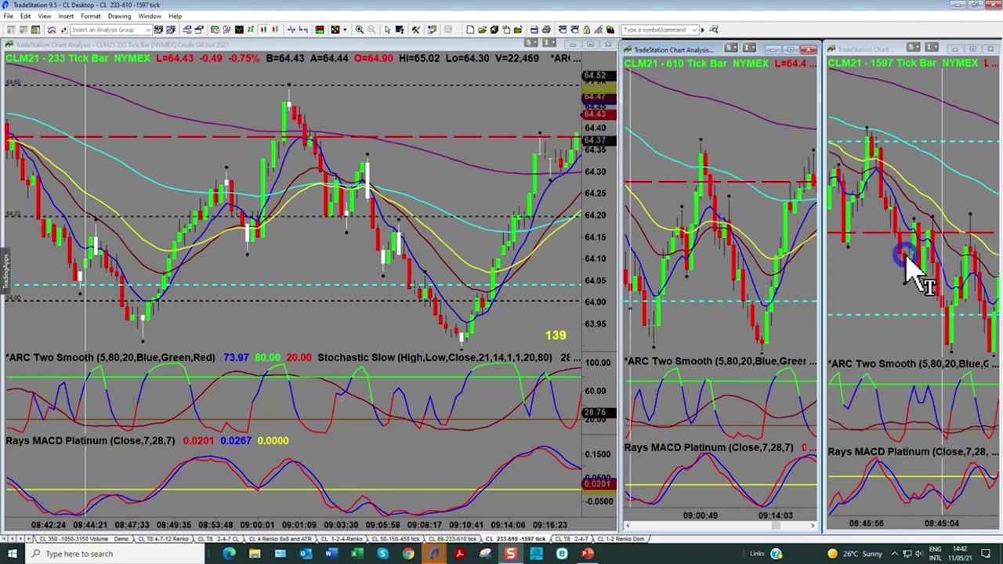
{"action": "scroll", "coordinate": [912, 266], "scroll_direction": "down", "scroll_amount": 5}
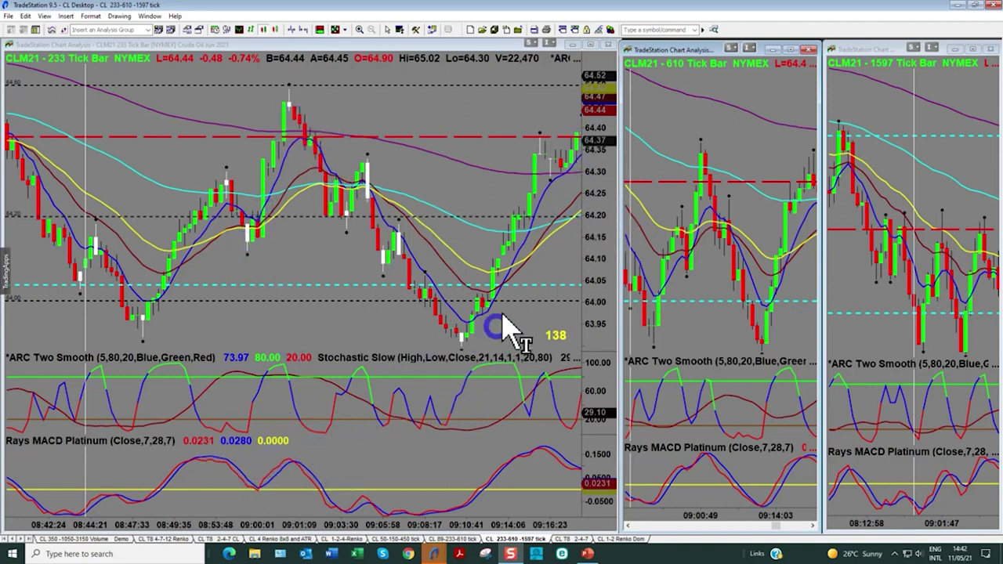
Step: Advance the 233-tick chart gradually to about 09:19 and review the rally from the low near 09:10
{"action": "scroll", "coordinate": [548, 445], "scroll_direction": "down", "scroll_amount": 3}
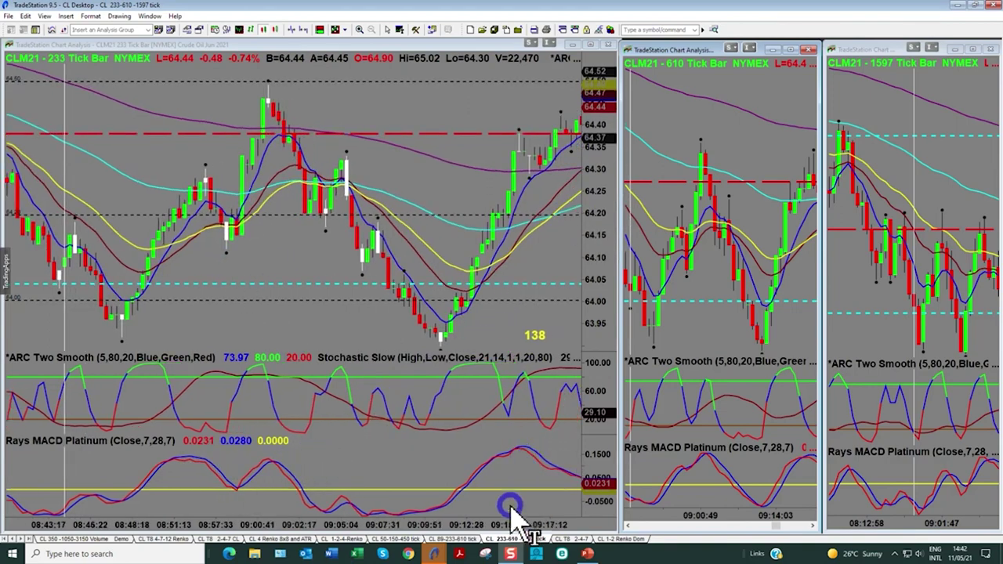
{"action": "scroll", "coordinate": [509, 509], "scroll_direction": "down", "scroll_amount": 1}
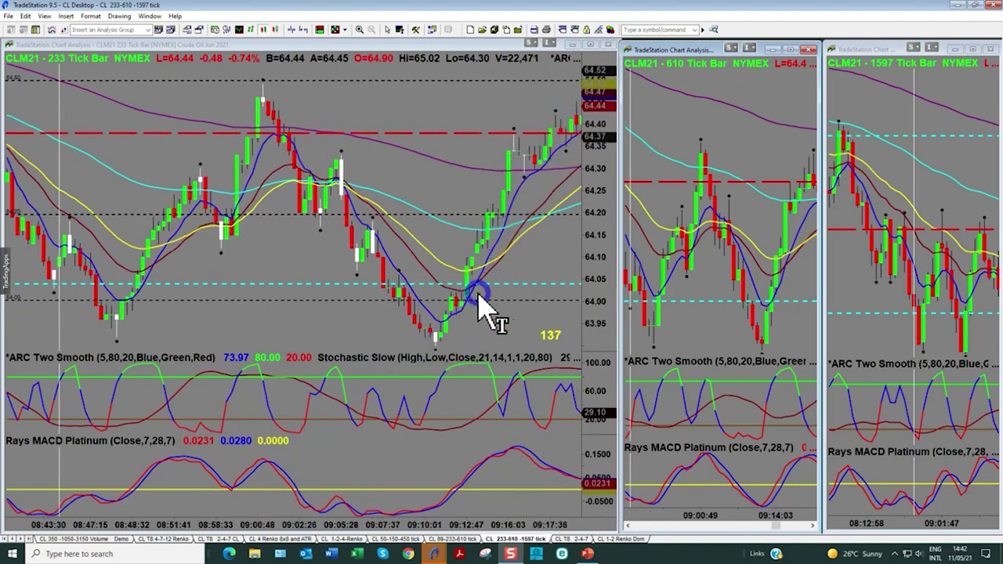
{"action": "scroll", "coordinate": [481, 293], "scroll_direction": "down", "scroll_amount": 2}
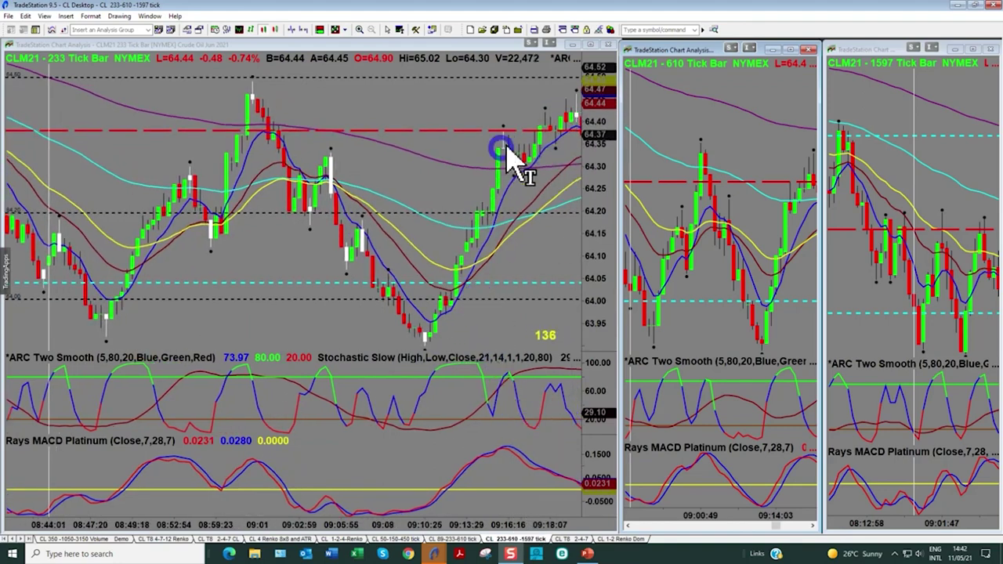
{"action": "scroll", "coordinate": [556, 196], "scroll_direction": "down", "scroll_amount": 1}
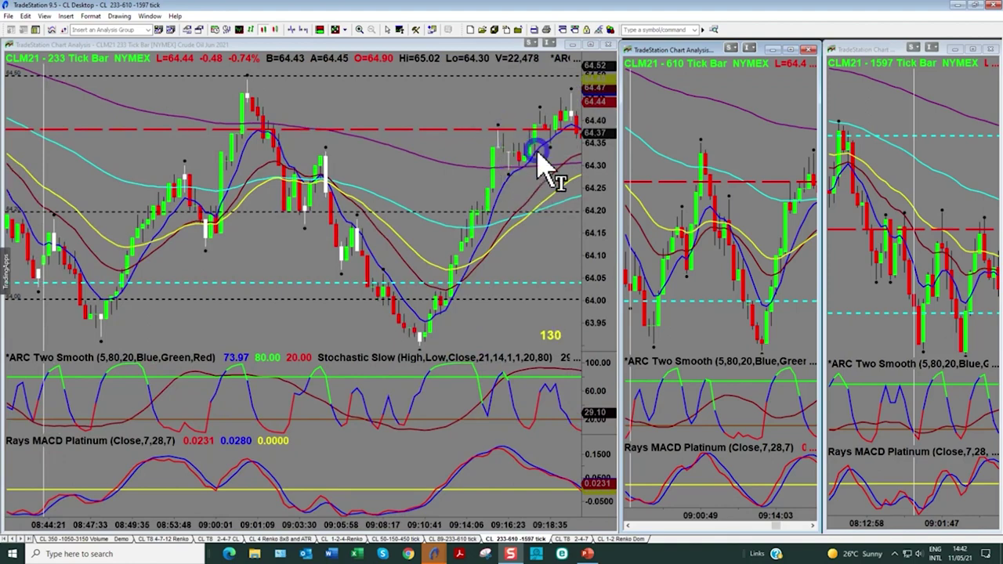
{"action": "scroll", "coordinate": [583, 125], "scroll_direction": "down", "scroll_amount": 1}
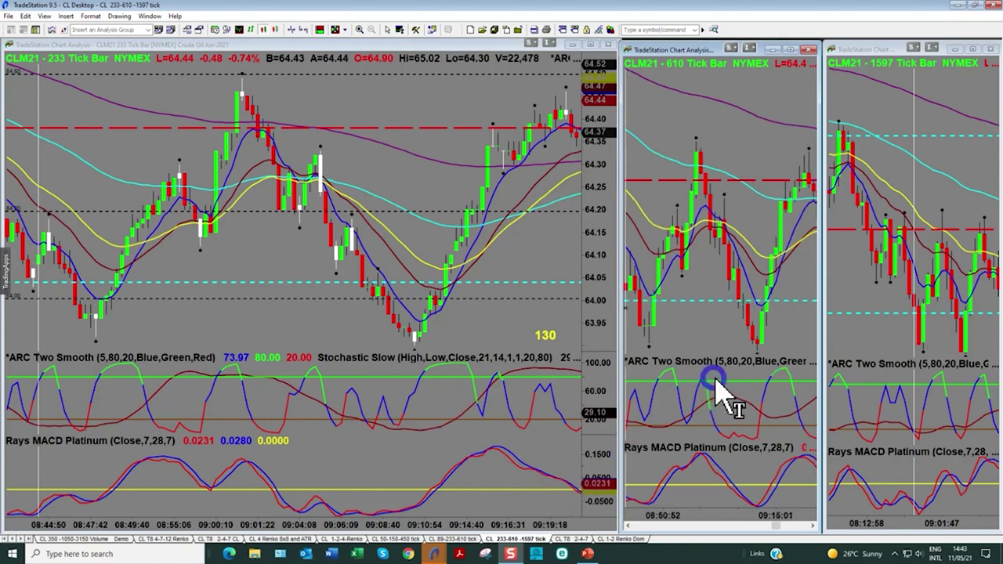
Step: Move the 1597-tick chart to about 09:15, the 233-tick chart to about 09:32, and the 610-tick chart to about 09:26
{"action": "scroll", "coordinate": [937, 368], "scroll_direction": "down", "scroll_amount": 5}
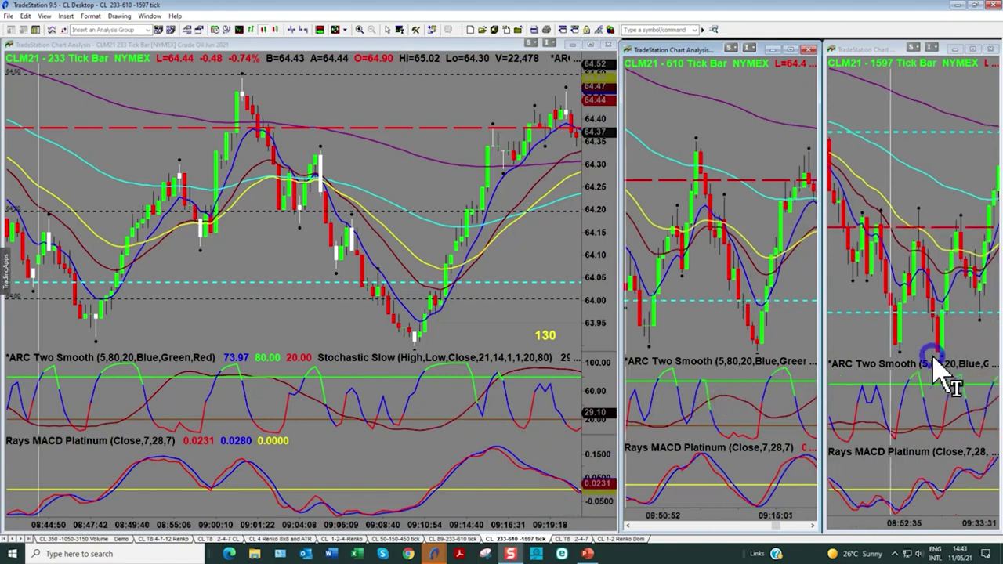
{"action": "scroll", "coordinate": [937, 369], "scroll_direction": "down", "scroll_amount": 3}
{"action": "scroll", "coordinate": [937, 369], "scroll_direction": "up", "scroll_amount": 3}
{"action": "scroll", "coordinate": [937, 368], "scroll_direction": "up", "scroll_amount": 5}
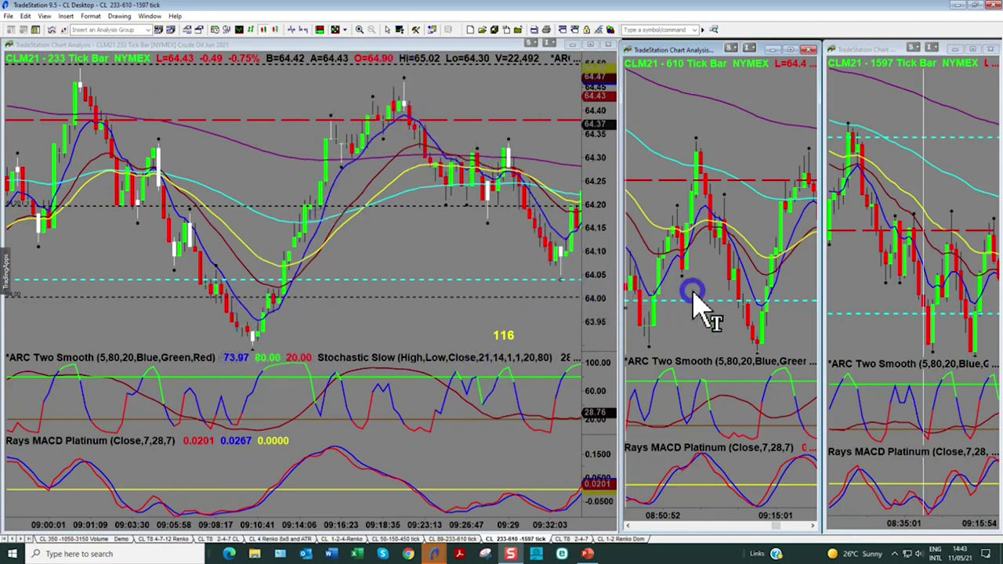
{"action": "scroll", "coordinate": [694, 302], "scroll_direction": "up", "scroll_amount": 3}
{"action": "scroll", "coordinate": [705, 336], "scroll_direction": "up", "scroll_amount": 5}
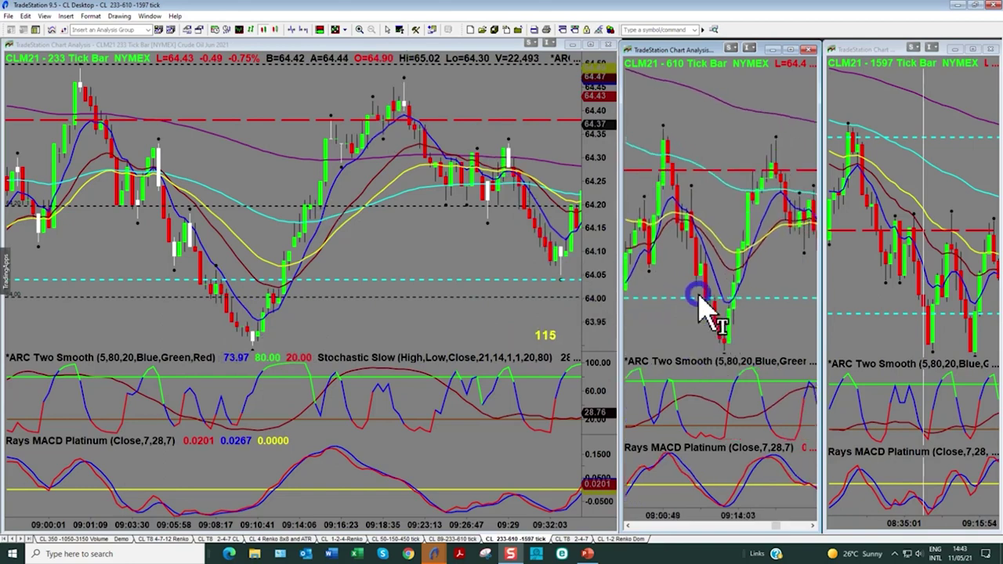
{"action": "scroll", "coordinate": [705, 312], "scroll_direction": "up", "scroll_amount": 3}
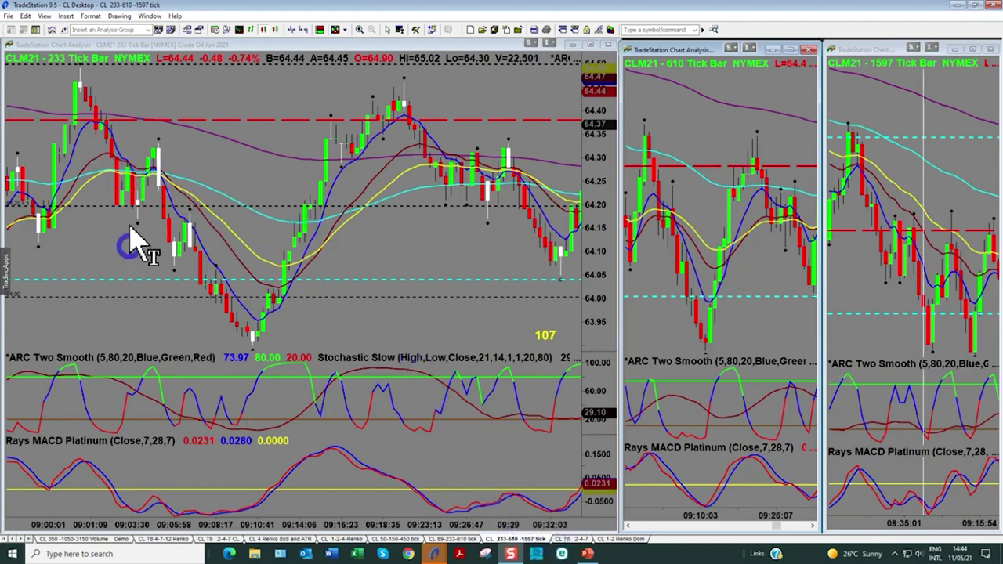
Step: Align the tracking line with the lower swing high near 09:05 on the 233-tick chart
{"action": "left_click", "coordinate": [121, 18]}
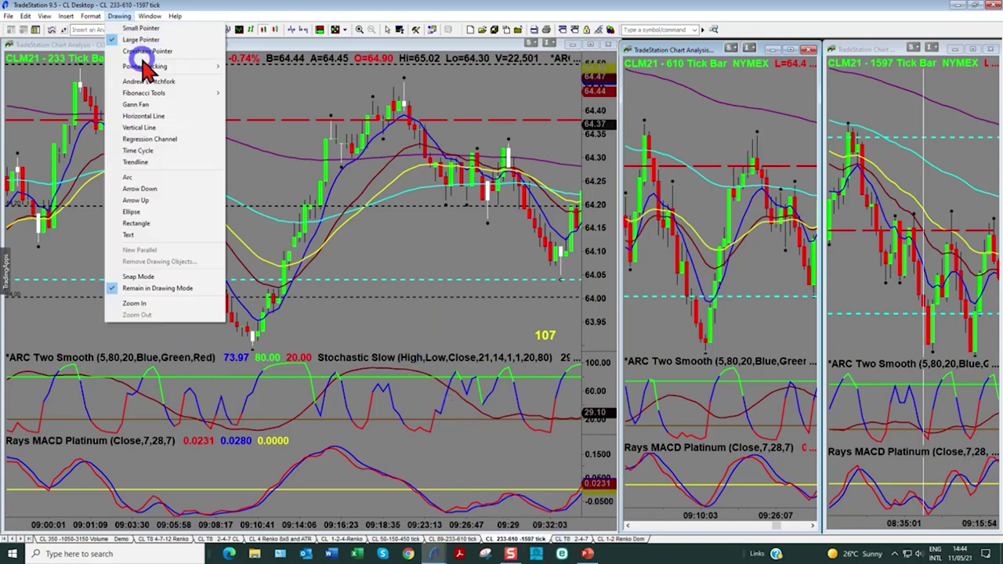
{"action": "mouse_move", "coordinate": [146, 68]}
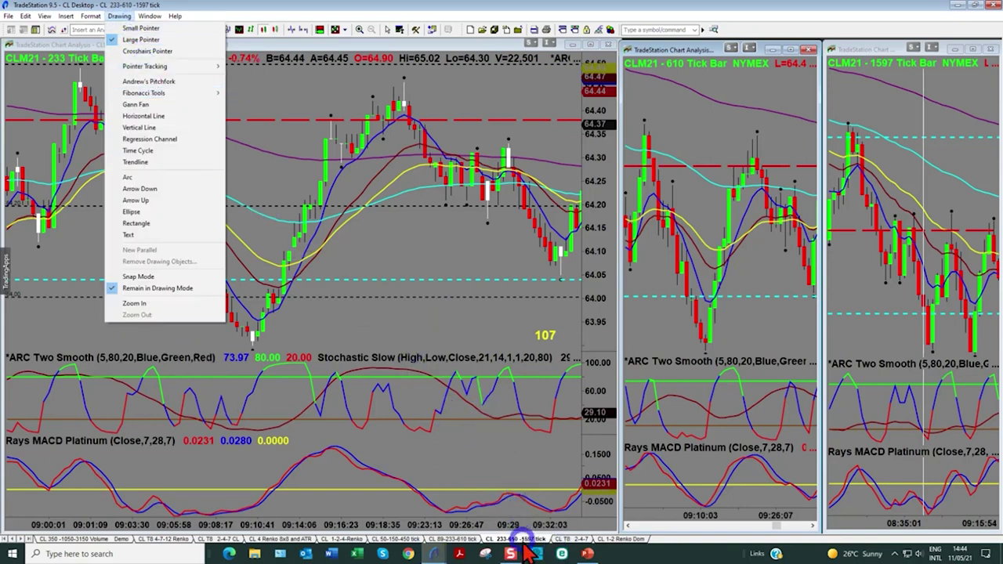
{"action": "left_click", "coordinate": [185, 339]}
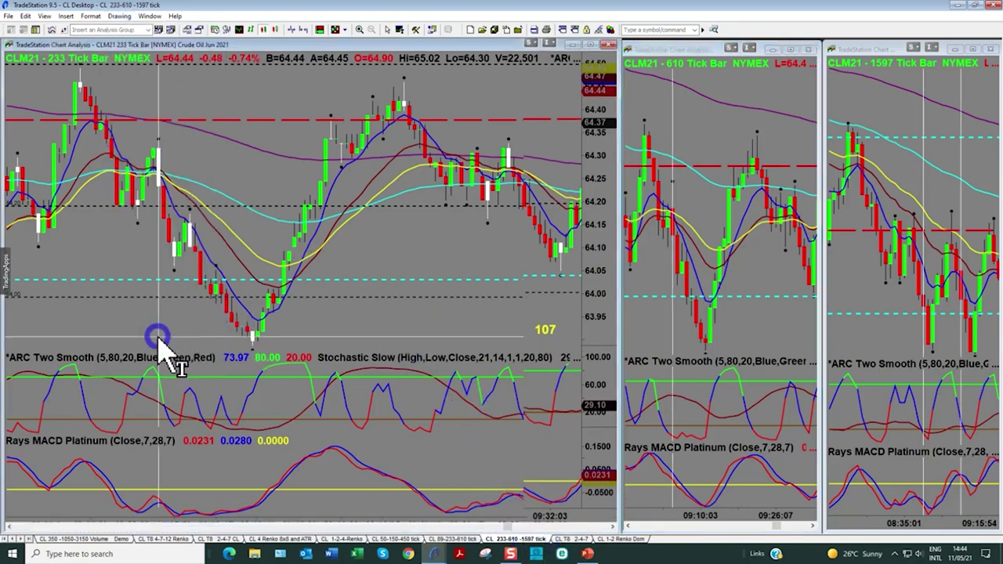
Step: Open the CL T8 2-4-7 workspace and advance the 0.02 - 0.01 Renko chart to about 09:19
{"action": "left_click", "coordinate": [571, 539]}
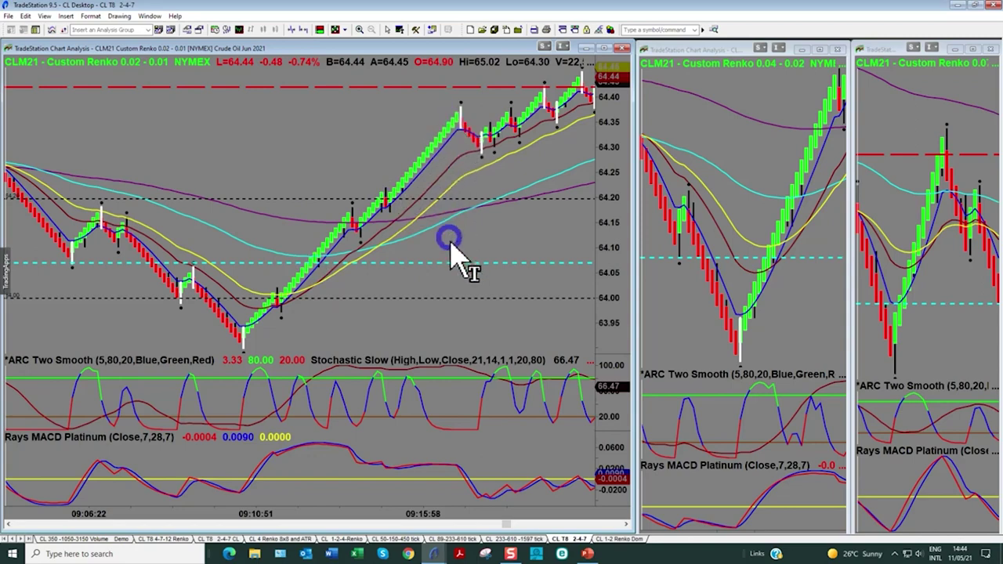
{"action": "scroll", "coordinate": [458, 292], "scroll_direction": "down", "scroll_amount": 5}
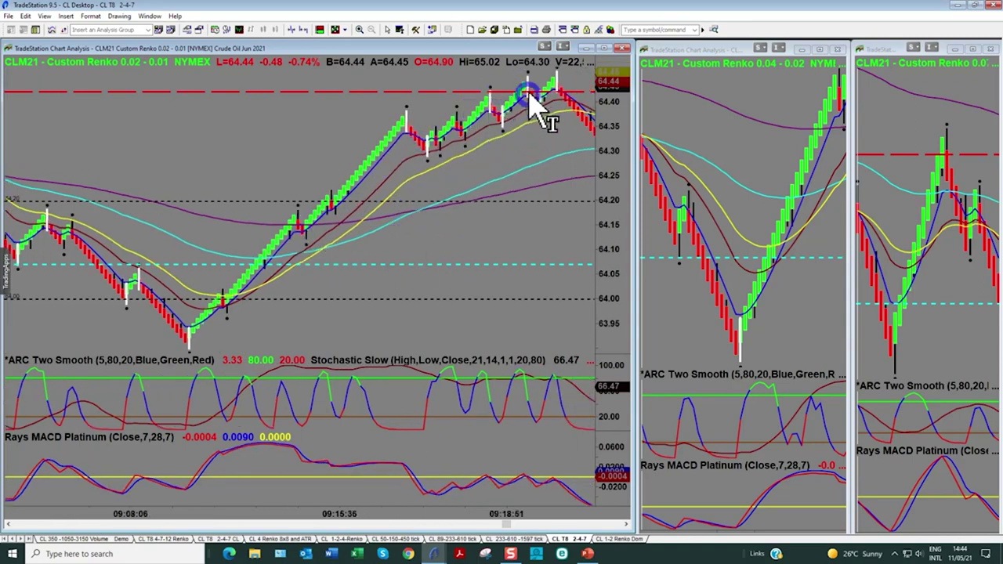
{"action": "scroll", "coordinate": [415, 290], "scroll_direction": "down", "scroll_amount": 2}
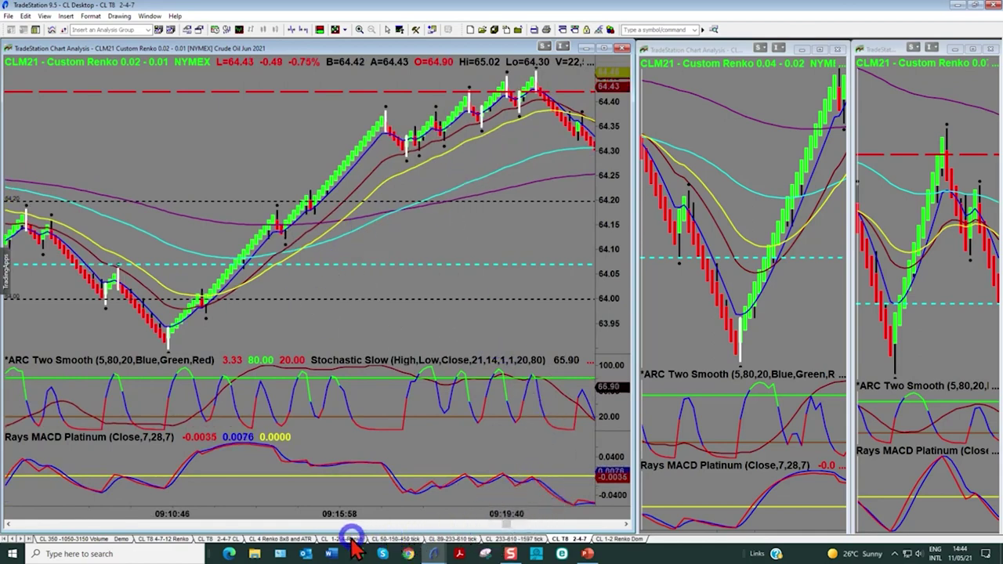
Step: Open the CL 4 Renko 8x8 and ATR workspace and review the decline before the 09:08 low on its second chart
{"action": "left_click", "coordinate": [290, 539]}
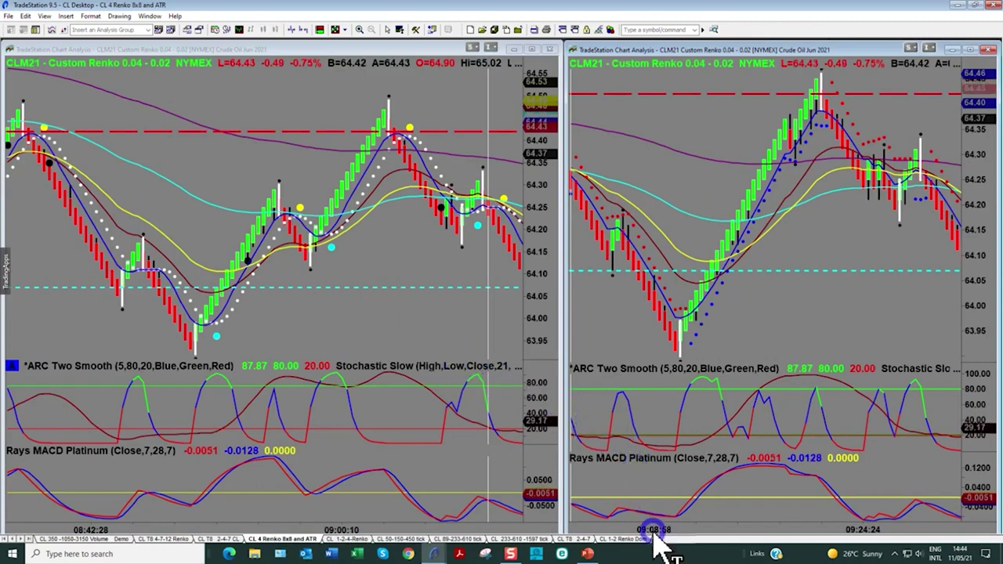
{"action": "left_click", "coordinate": [626, 259]}
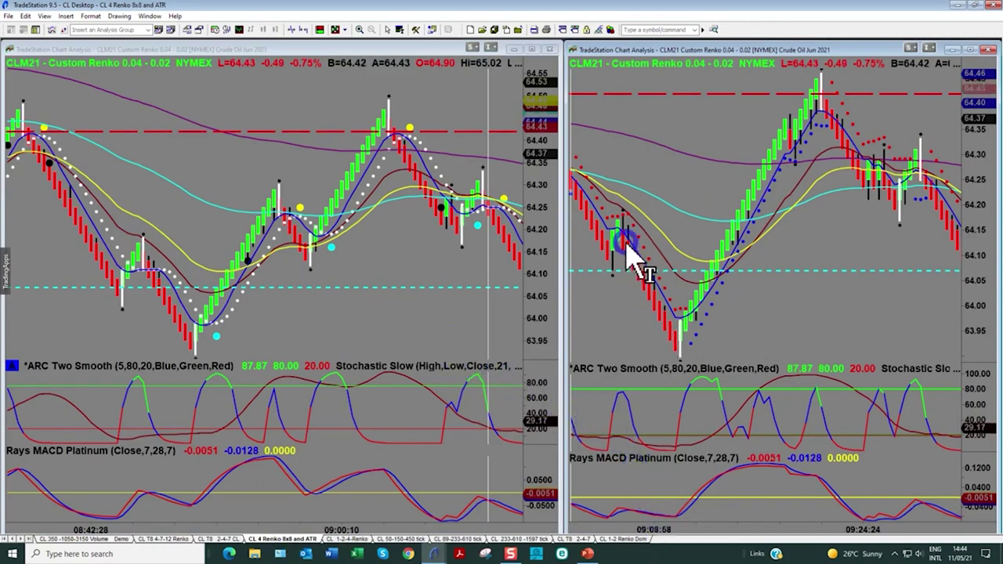
{"action": "left_click", "coordinate": [709, 491]}
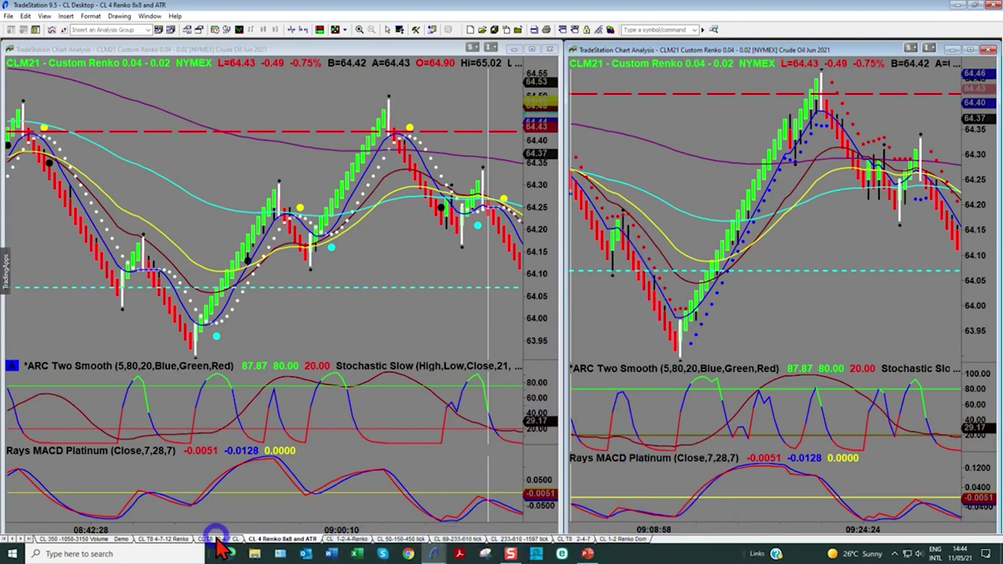
Step: Open the CL T8 4-7-12 Renko workspace and review the 0.04 - 0.02 chart from 08:42 past 09:15
{"action": "left_click", "coordinate": [179, 539]}
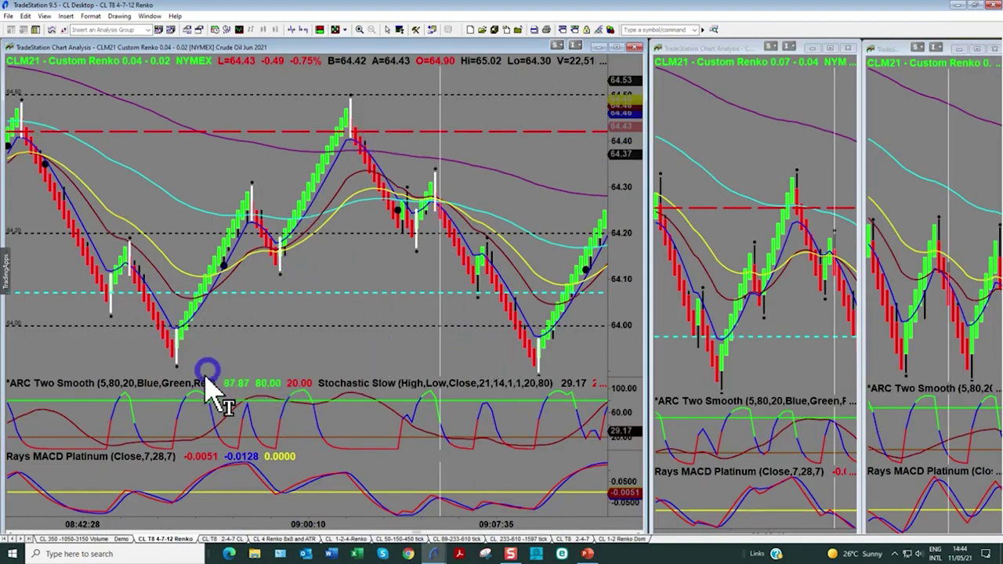
{"action": "scroll", "coordinate": [302, 363], "scroll_direction": "down", "scroll_amount": 3}
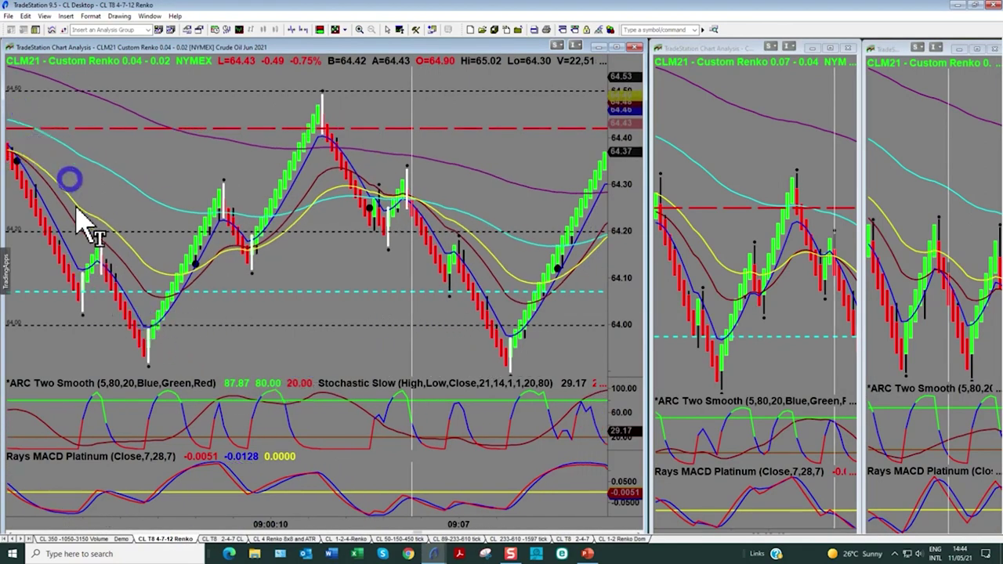
{"action": "scroll", "coordinate": [154, 351], "scroll_direction": "up", "scroll_amount": 6}
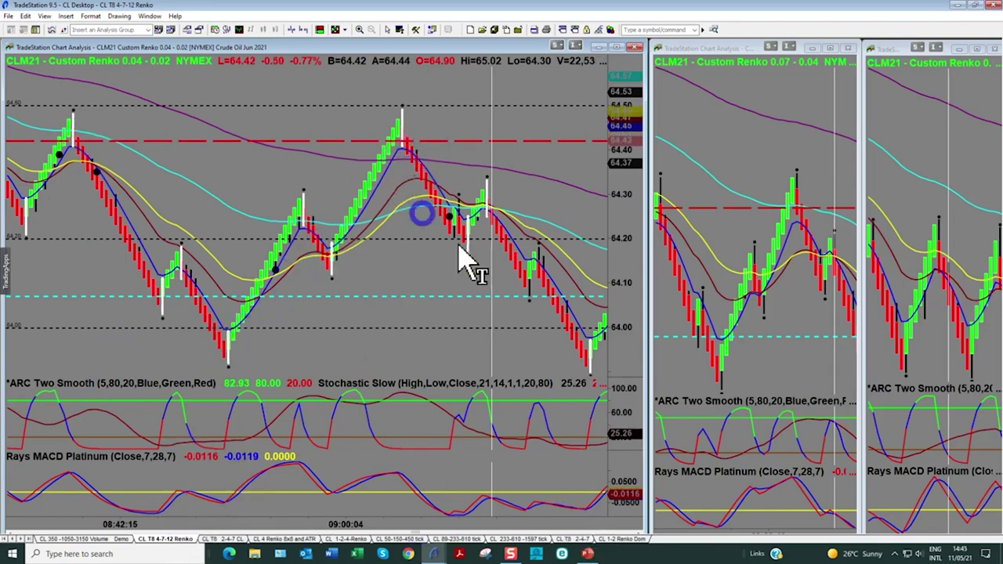
{"action": "scroll", "coordinate": [487, 212], "scroll_direction": "down", "scroll_amount": 5}
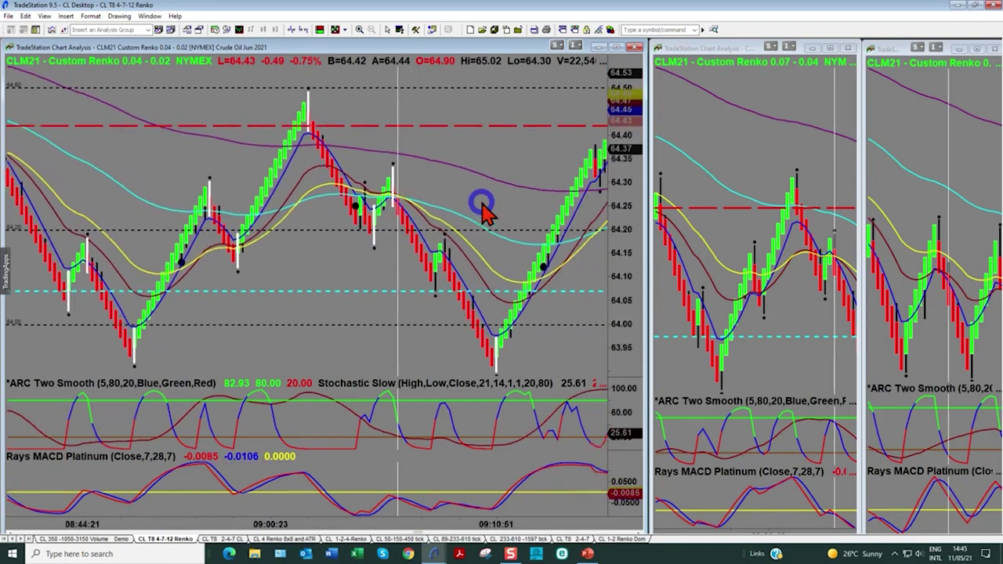
{"action": "scroll", "coordinate": [481, 207], "scroll_direction": "down", "scroll_amount": 3}
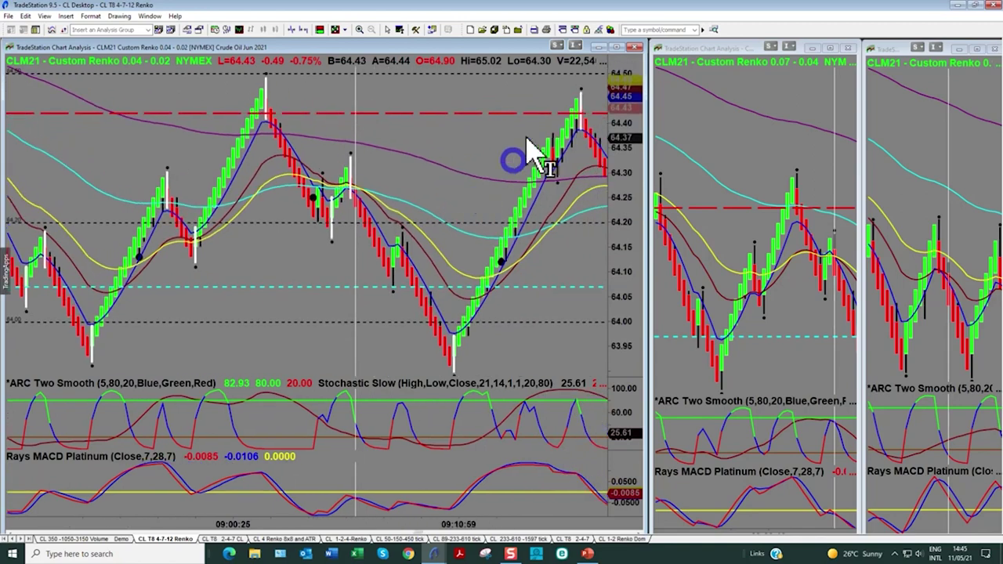
{"action": "scroll", "coordinate": [588, 118], "scroll_direction": "down", "scroll_amount": 2}
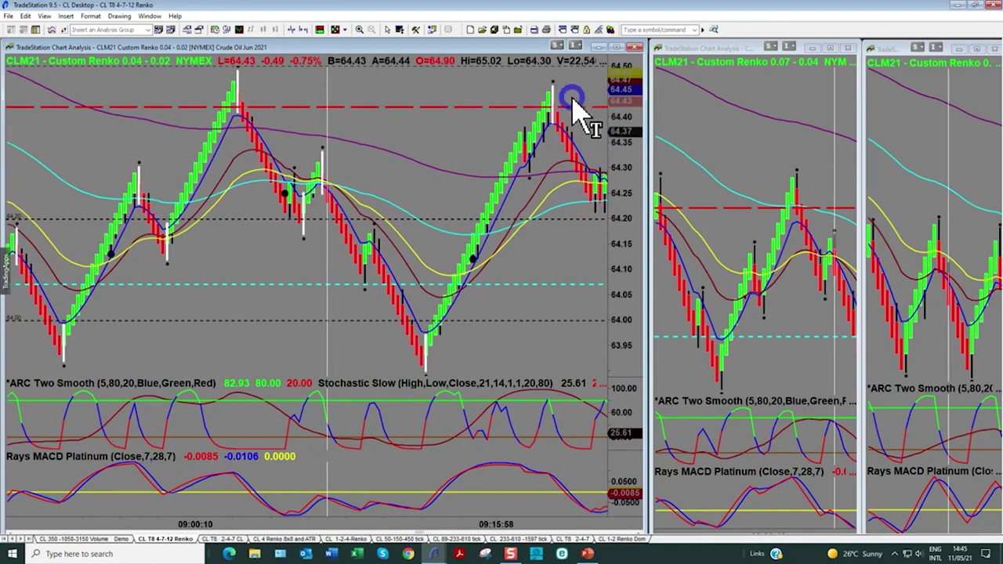
{"action": "scroll", "coordinate": [574, 107], "scroll_direction": "down", "scroll_amount": 1}
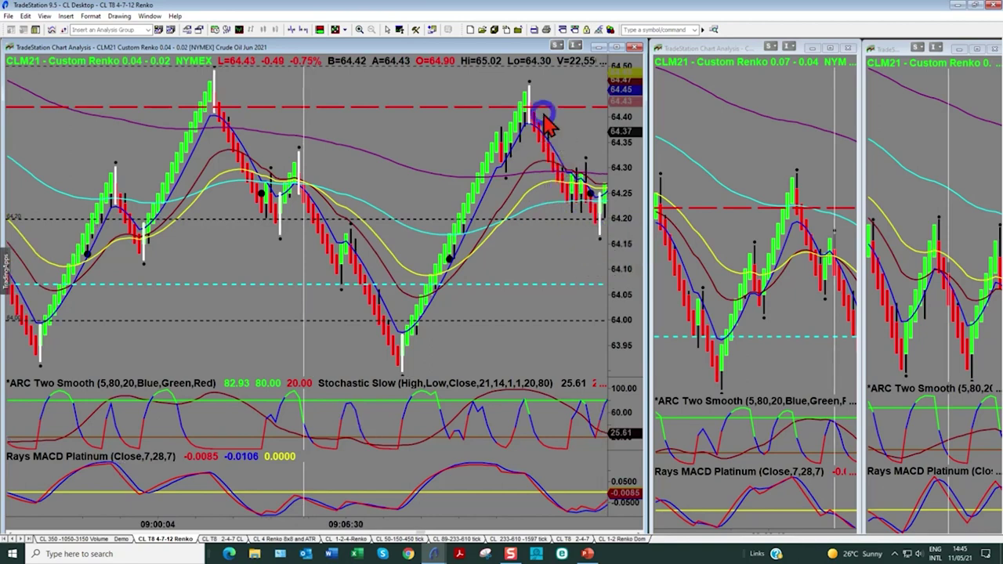
Step: Mark the peak just after 09:00 on the 0.04 - 0.02 Renko chart, and move the two larger Renko charts back to the preceding decline
{"action": "mouse_move", "coordinate": [197, 275]}
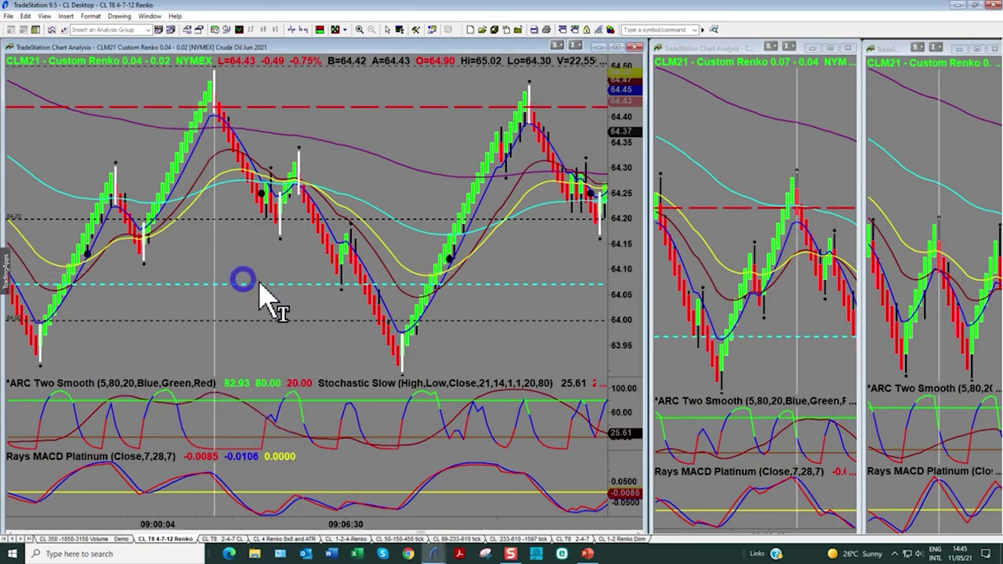
{"action": "scroll", "coordinate": [908, 247], "scroll_direction": "up", "scroll_amount": 5}
{"action": "scroll", "coordinate": [915, 246], "scroll_direction": "up", "scroll_amount": 5}
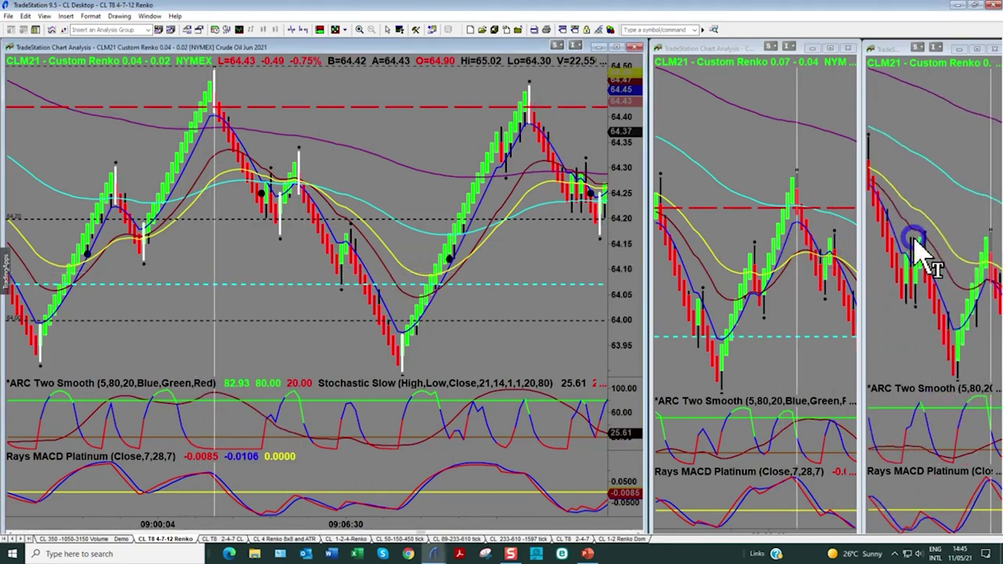
{"action": "scroll", "coordinate": [811, 286], "scroll_direction": "up", "scroll_amount": 3}
{"action": "scroll", "coordinate": [811, 286], "scroll_direction": "up", "scroll_amount": 3}
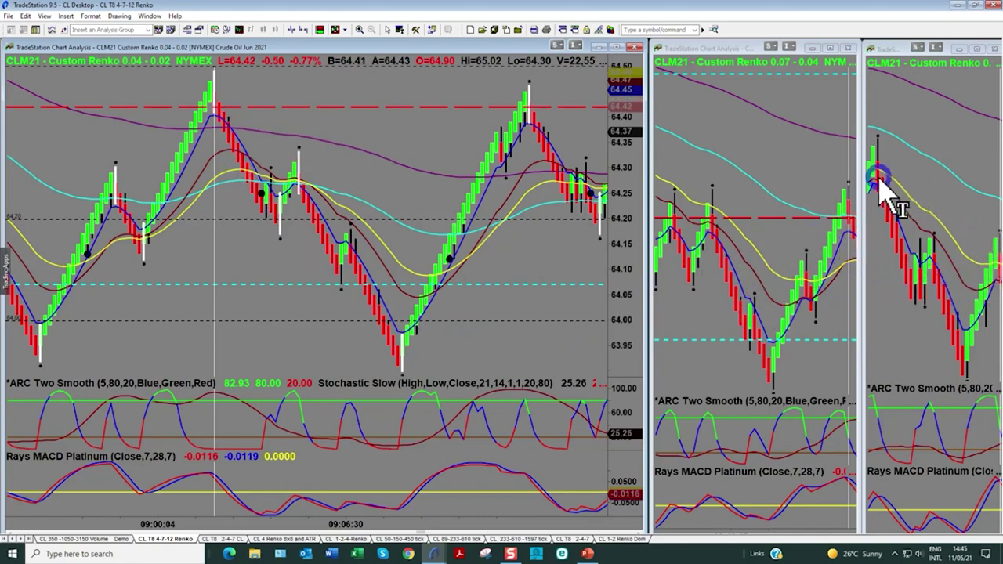
Step: Move the 0.04 - 0.02 and 0.07 - 0.04 Renko charts back to the major peak before 08:00
{"action": "scroll", "coordinate": [412, 298], "scroll_direction": "up", "scroll_amount": 6}
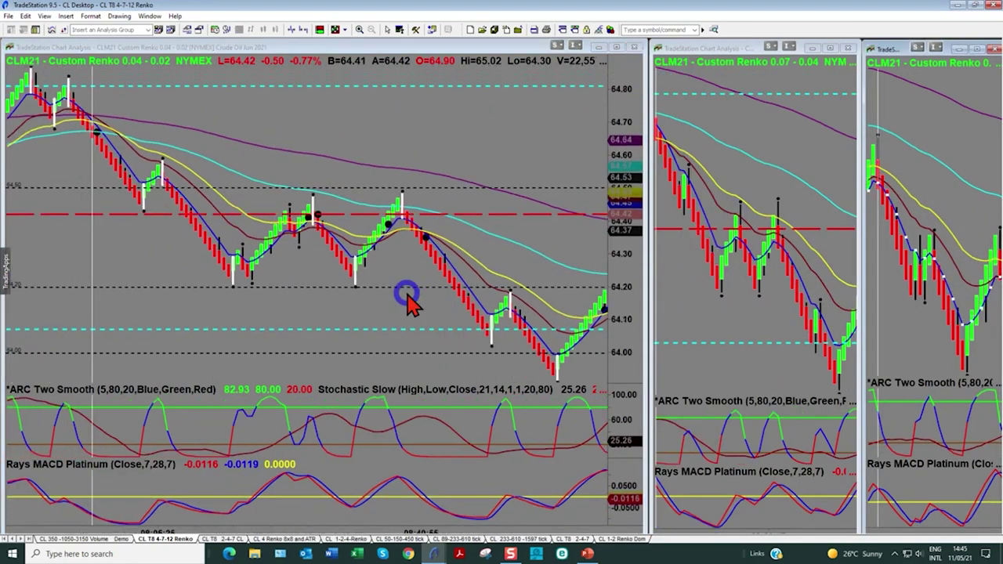
{"action": "scroll", "coordinate": [407, 297], "scroll_direction": "up", "scroll_amount": 5}
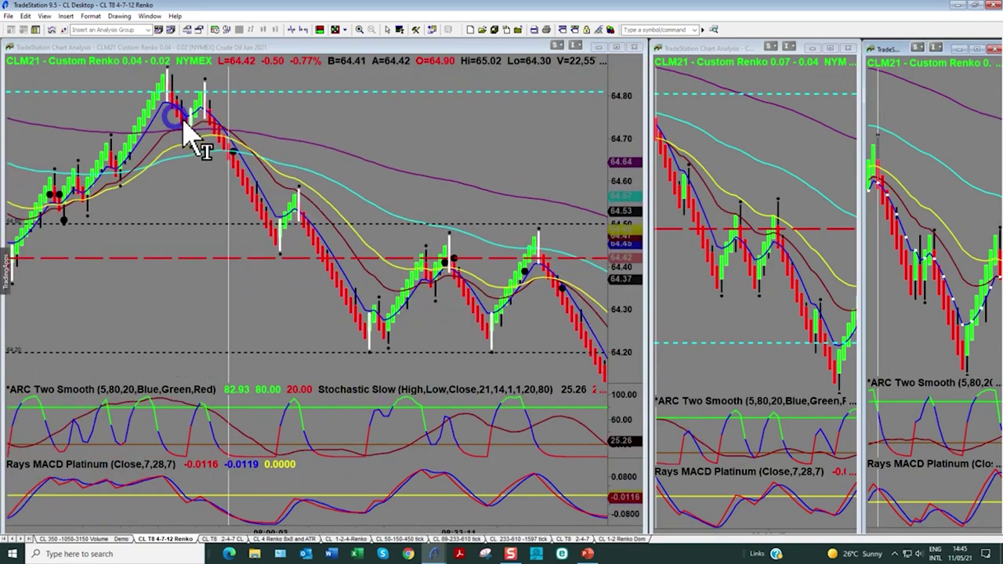
{"action": "scroll", "coordinate": [783, 226], "scroll_direction": "up", "scroll_amount": 8}
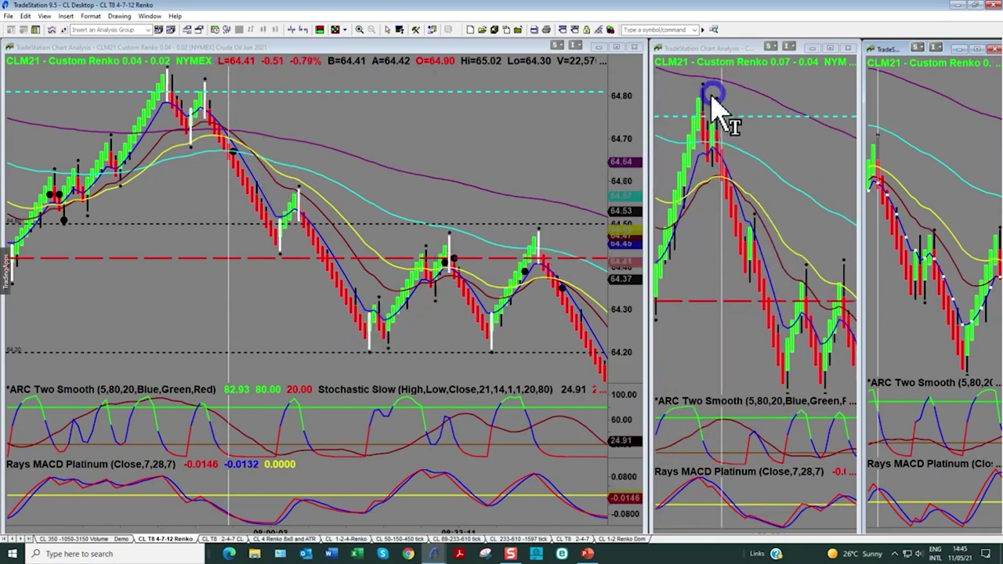
Step: Mark the second swing low after 08:33 on the 0.04 - 0.02 Renko chart, and switch to the PowerPoint presentation
{"action": "left_click_drag", "start_coordinate": [225, 350], "coordinate": [433, 342]}
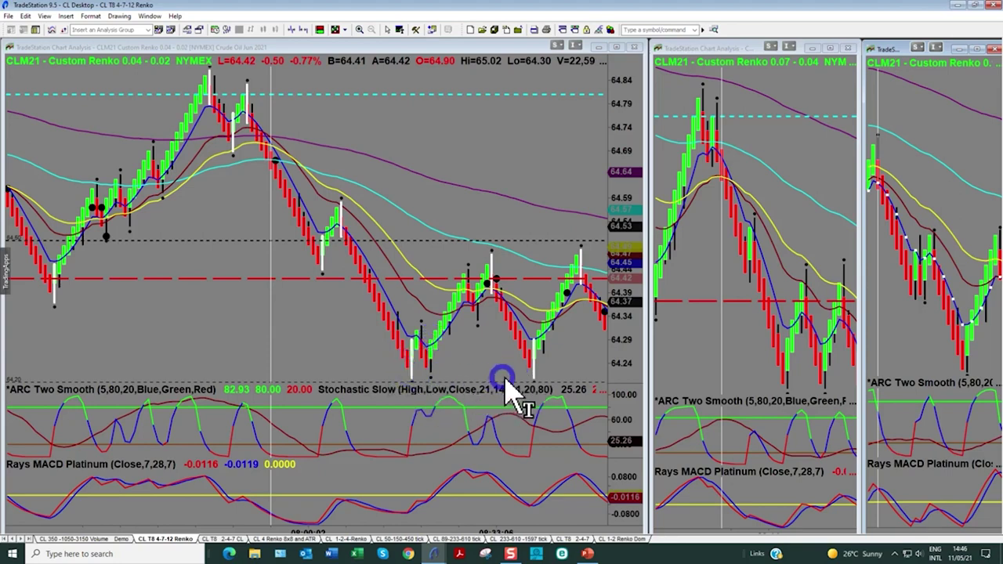
{"action": "left_click", "coordinate": [535, 345]}
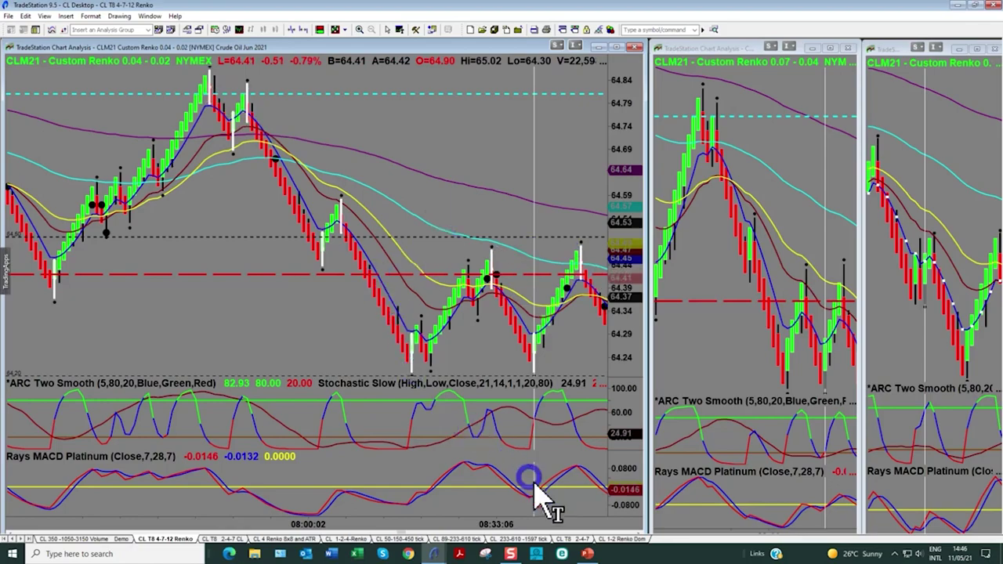
{"action": "left_click", "coordinate": [587, 554]}
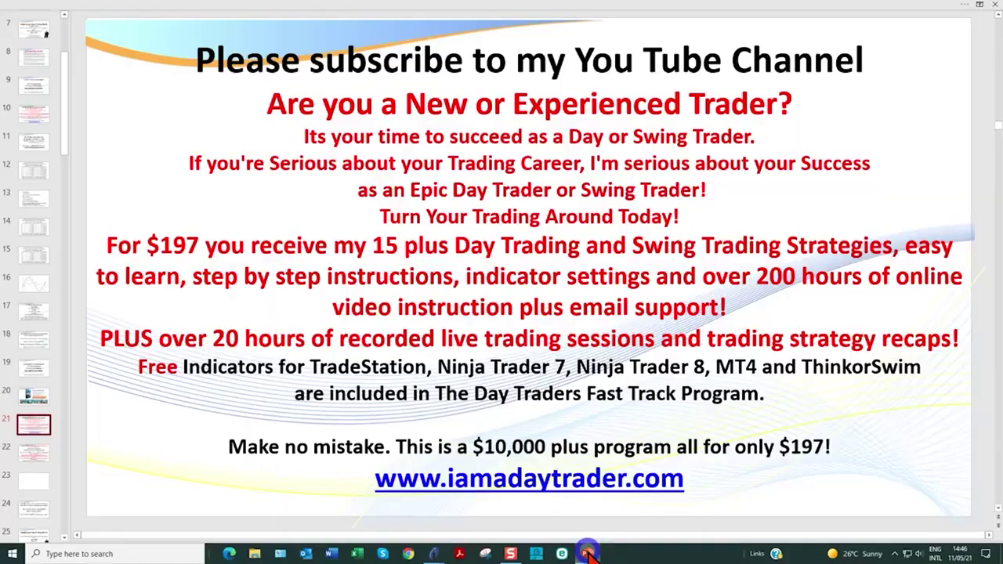